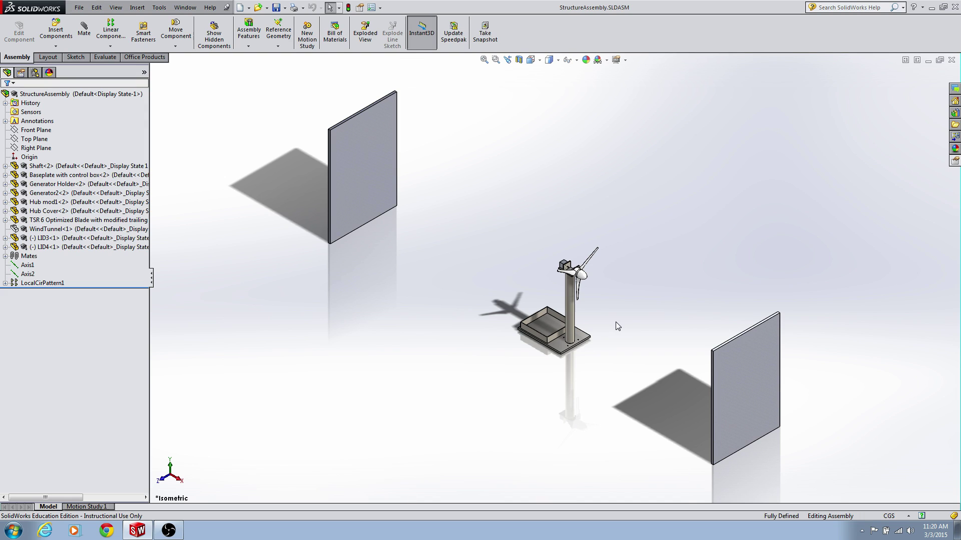
# Step: Examine the wind turbine structure up close, then the whole assembly with both end lids
pyautogui.scroll(-5, 616, 323)
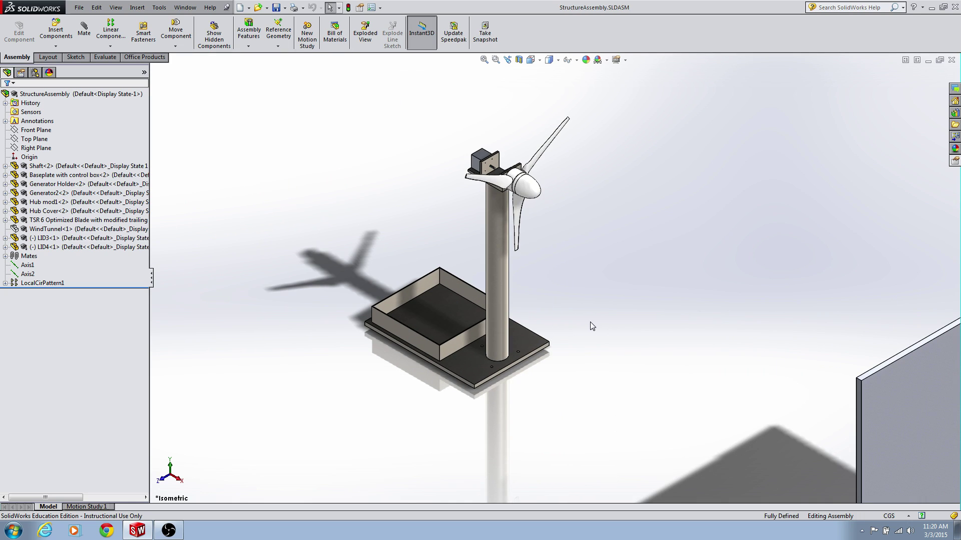
pyautogui.scroll(-2, 590, 322)
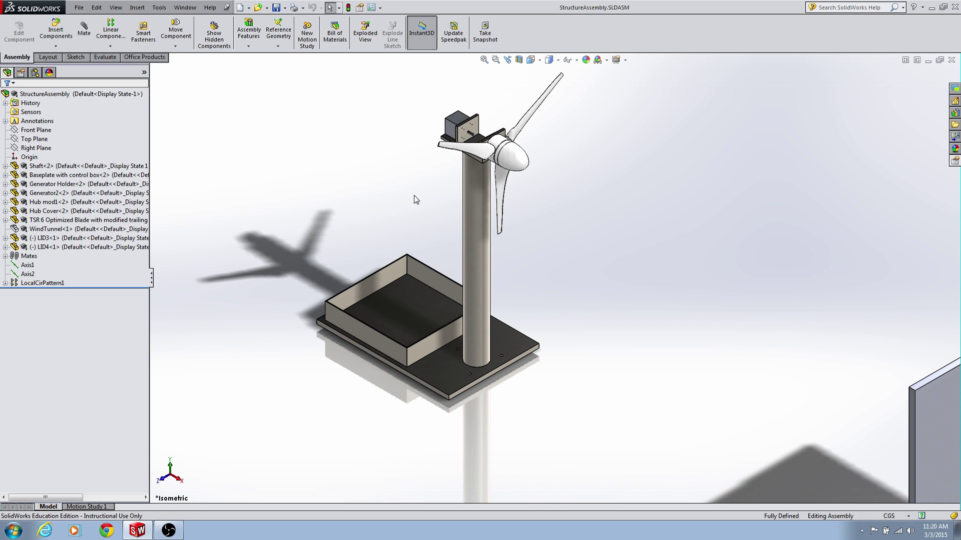
pyautogui.scroll(-3, 415, 199)
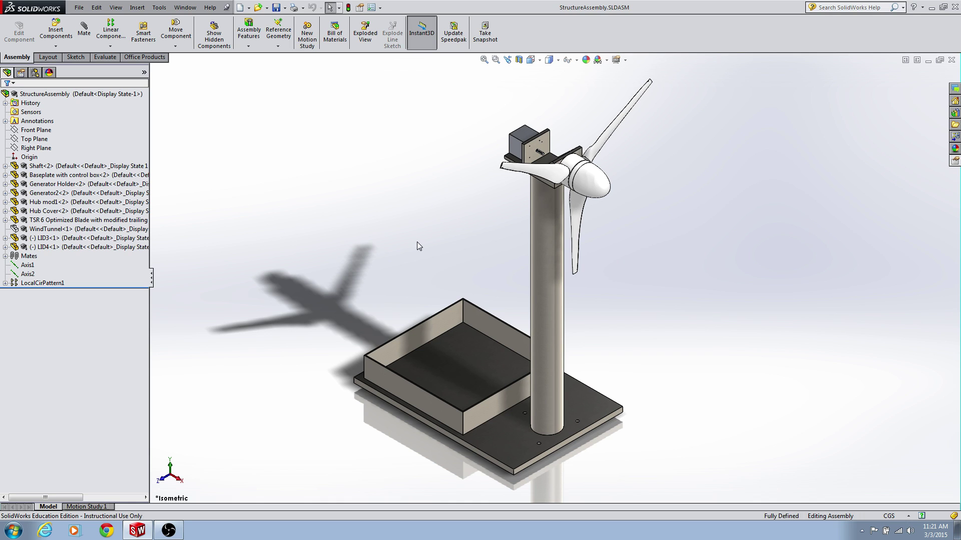
pyautogui.press('z')
pyautogui.press('z')
pyautogui.press('z')
pyautogui.press('z')
pyautogui.press('z')
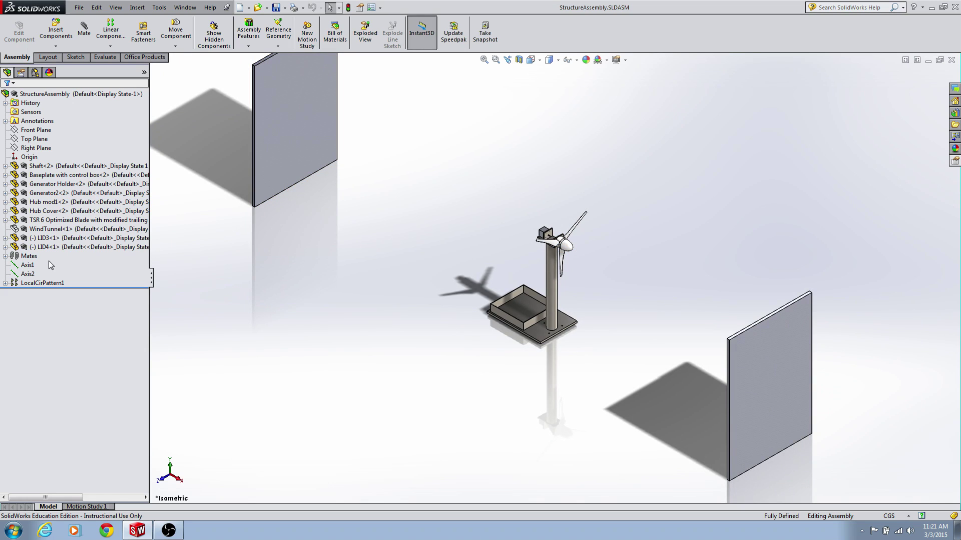
# Step: Show the hidden WindTunnel component around the turbine
pyautogui.rightClick(50, 231)
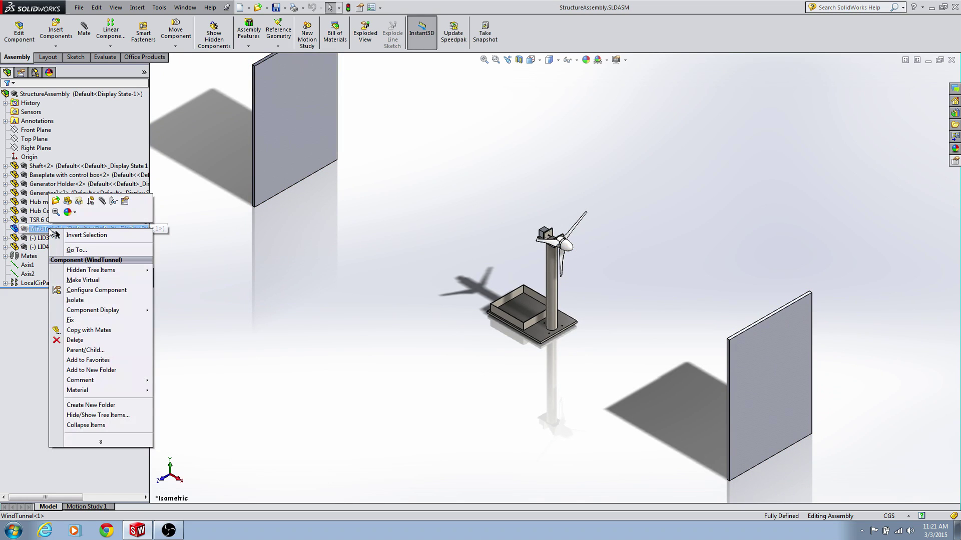
pyautogui.click(79, 202)
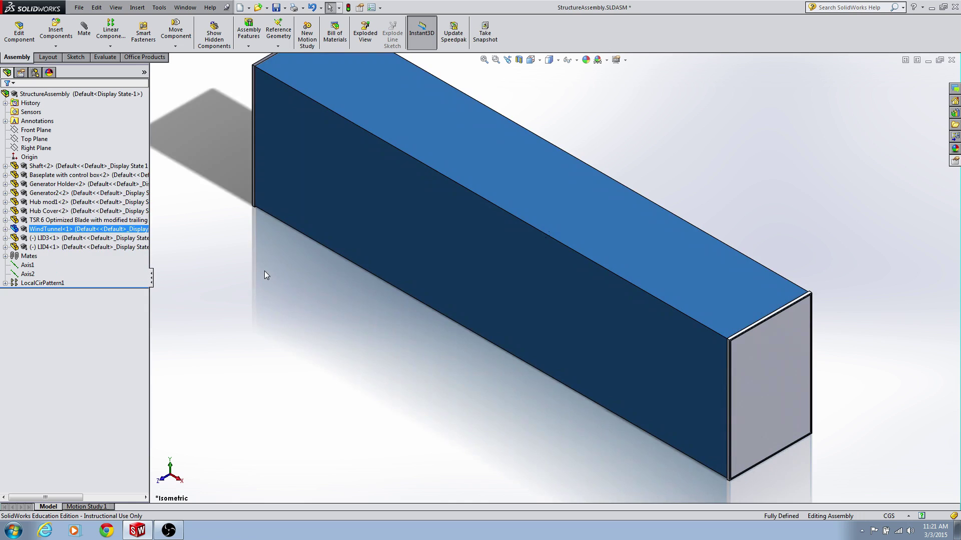
pyautogui.click(347, 321)
pyautogui.moveTo(416, 388); pyautogui.dragTo(415, 382, button='middle')
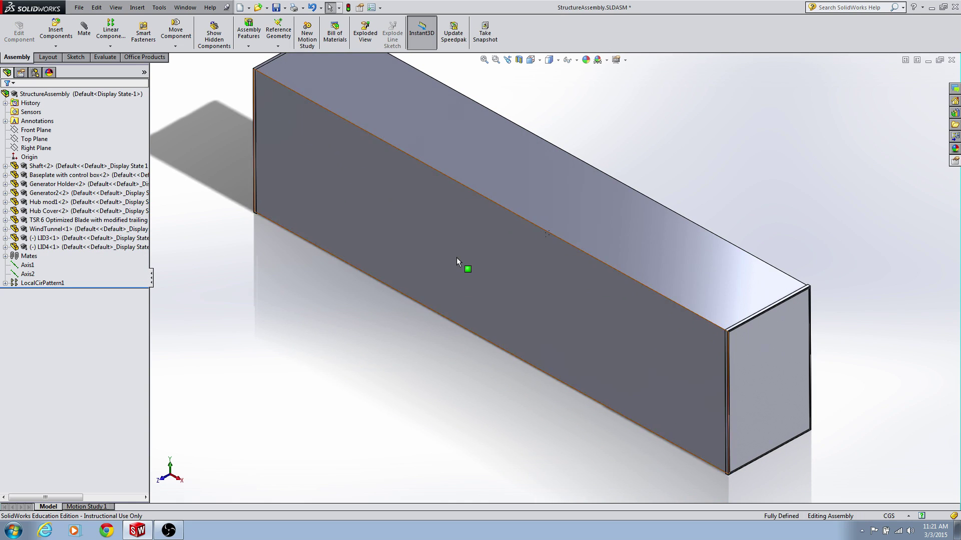
# Step: Hide the LID3 end lid and look inside the wind tunnel at the turbine
pyautogui.rightClick(52, 239)
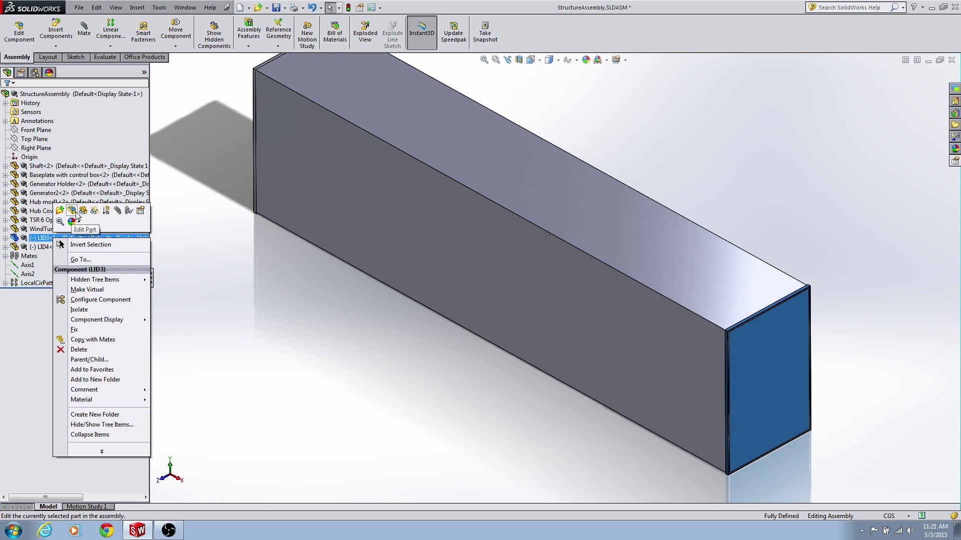
pyautogui.click(87, 213)
pyautogui.moveTo(425, 368); pyautogui.dragTo(388, 294, button='middle')
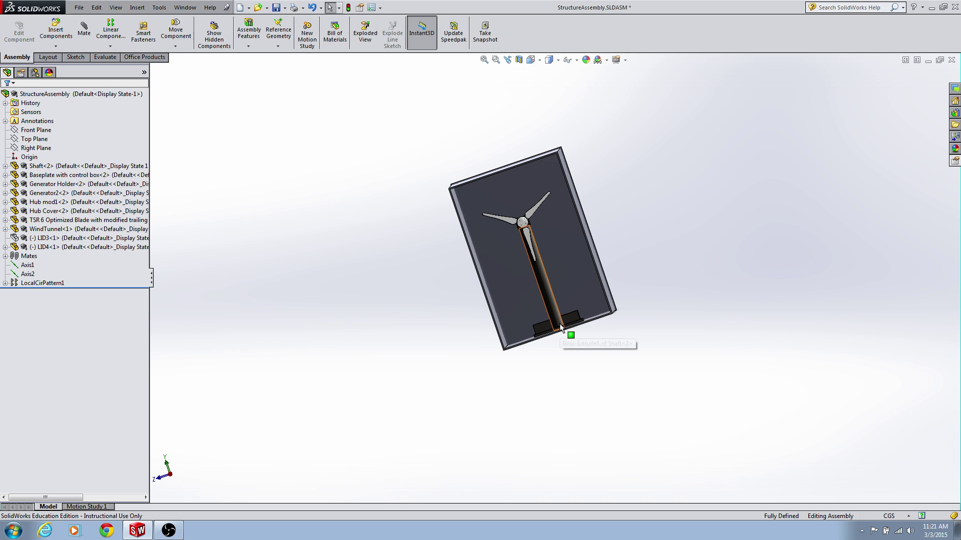
pyautogui.moveTo(531, 327); pyautogui.dragTo(533, 283, button='middle')
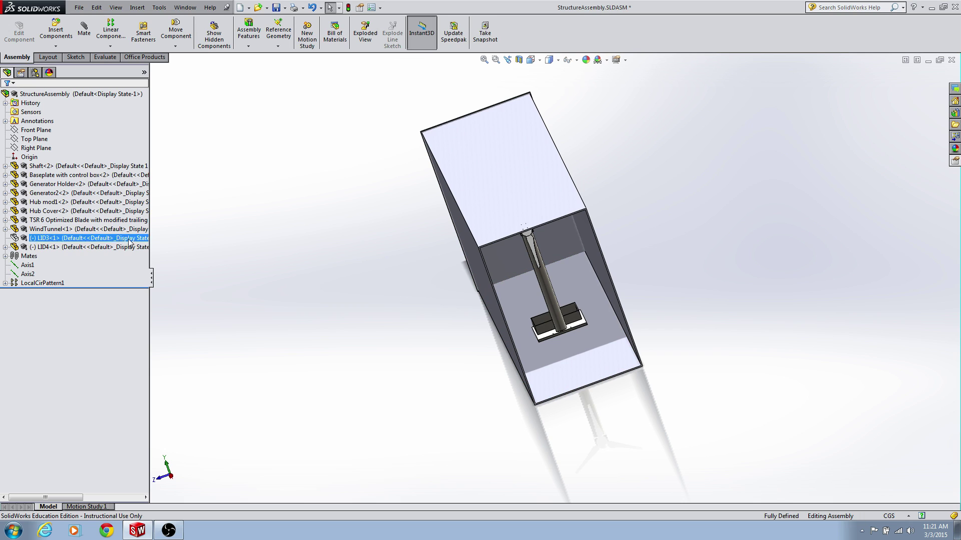
# Step: Show the LID3 lid again, hide the WindTunnel component and restore the isometric view
pyautogui.rightClick(57, 238)
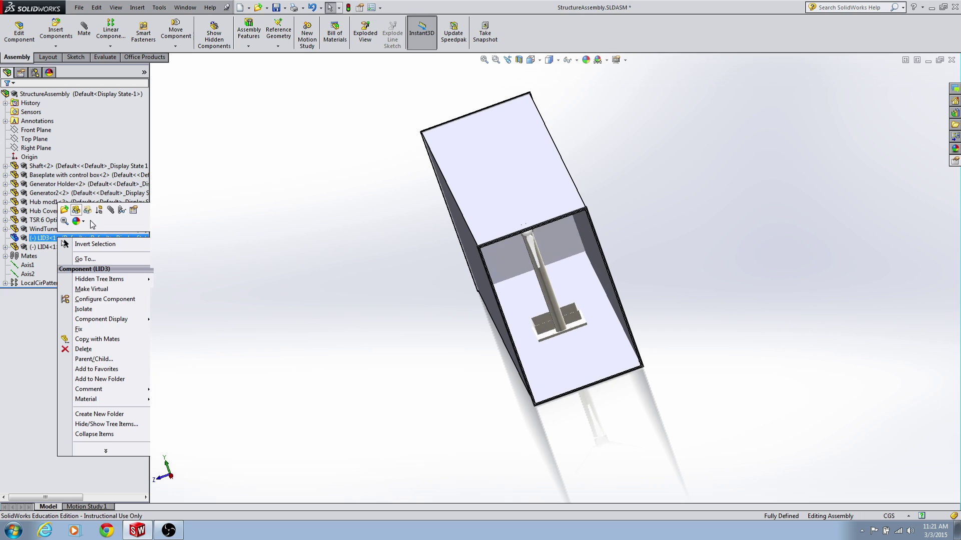
pyautogui.click(76, 210)
pyautogui.rightClick(73, 229)
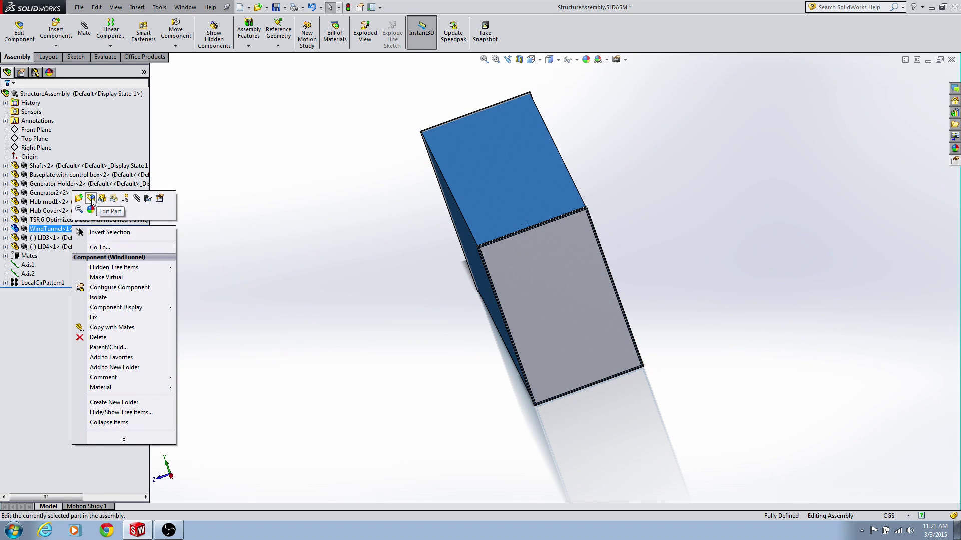
pyautogui.click(101, 199)
pyautogui.moveTo(341, 273); pyautogui.dragTo(434, 242, button='middle')
pyautogui.moveTo(665, 389); pyautogui.dragTo(613, 425, button='middle')
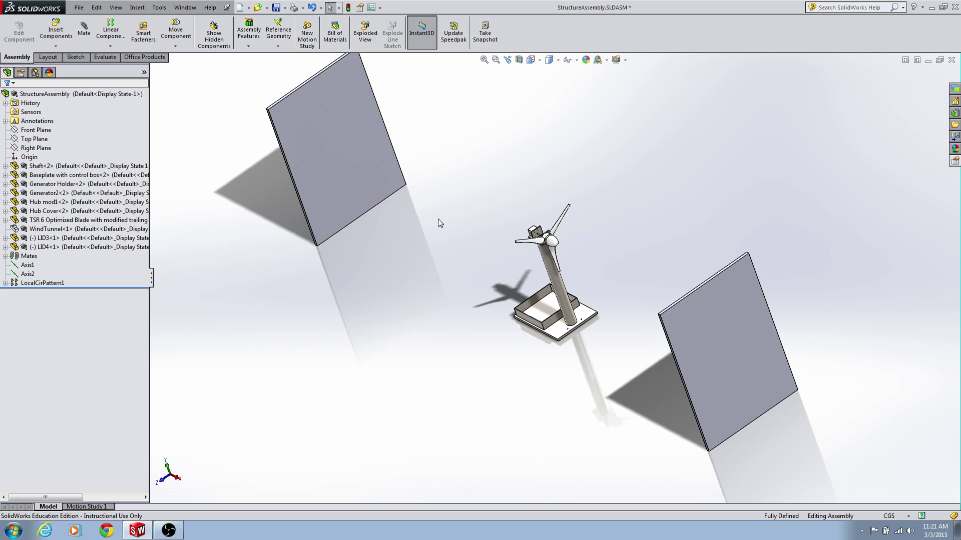
pyautogui.click(531, 60)
pyautogui.click(543, 75)
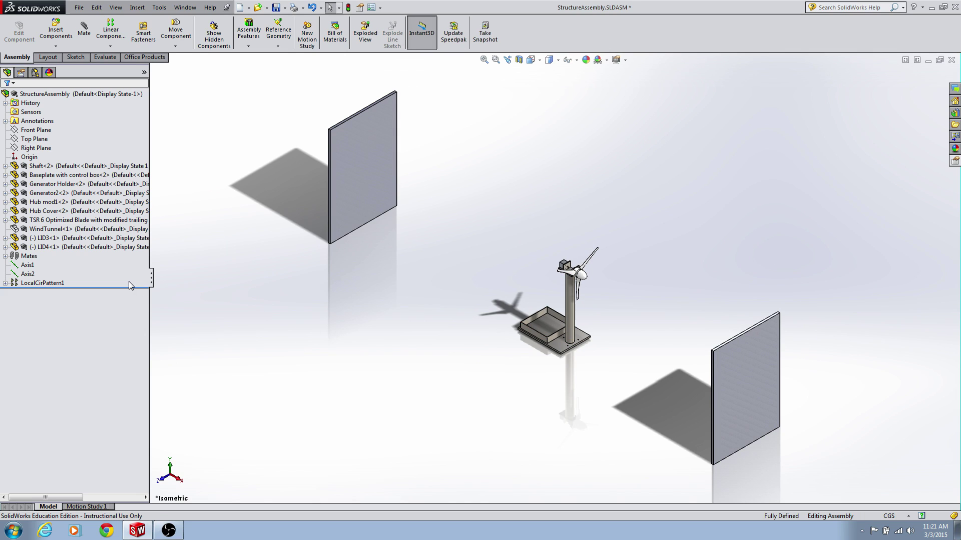
# Step: Enable the SolidWorks Flow Simulation 2014 add-in for the current session
pyautogui.click(158, 8)
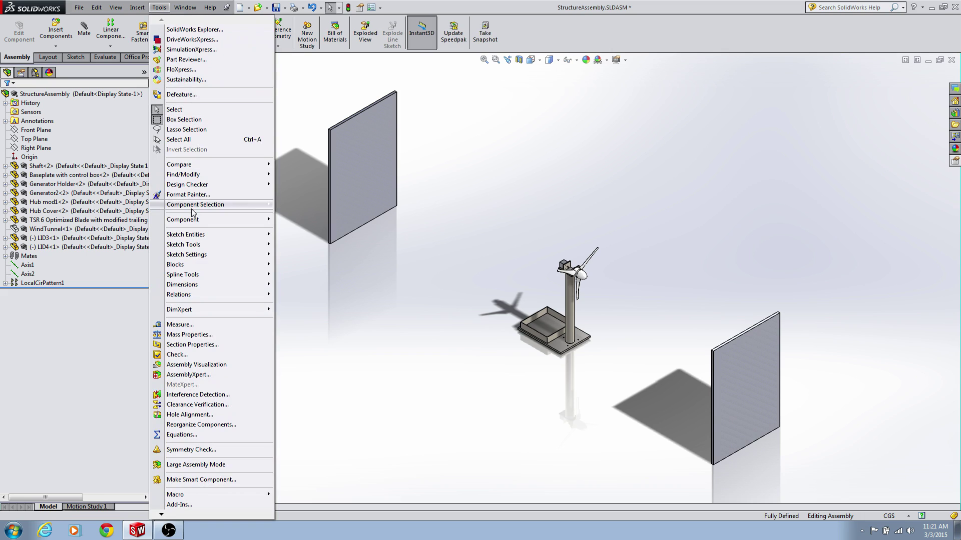
pyautogui.click(179, 505)
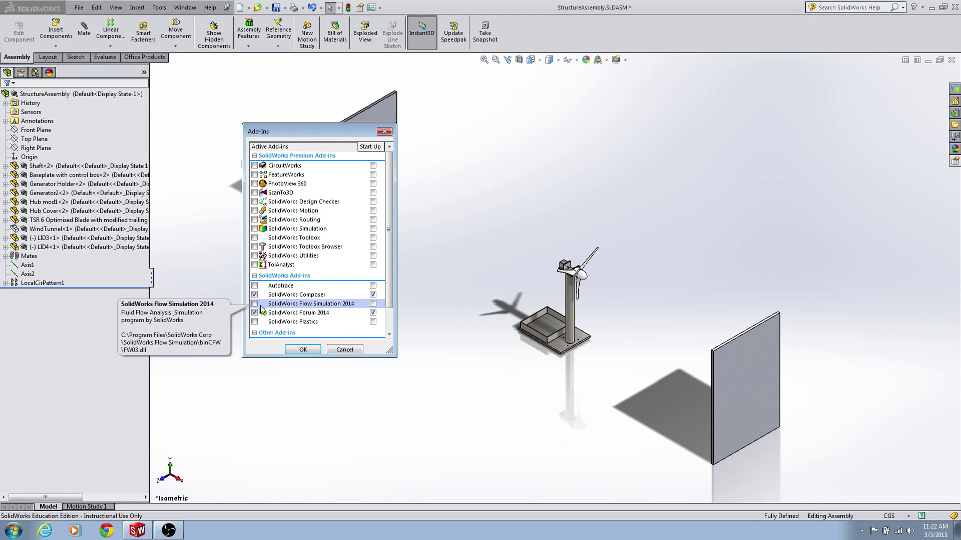
pyautogui.click(255, 304)
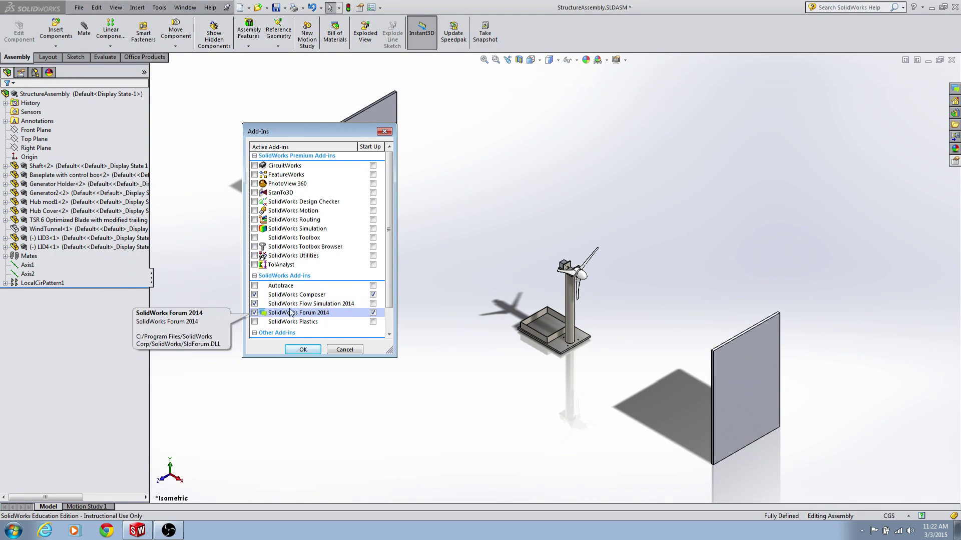
pyautogui.click(302, 350)
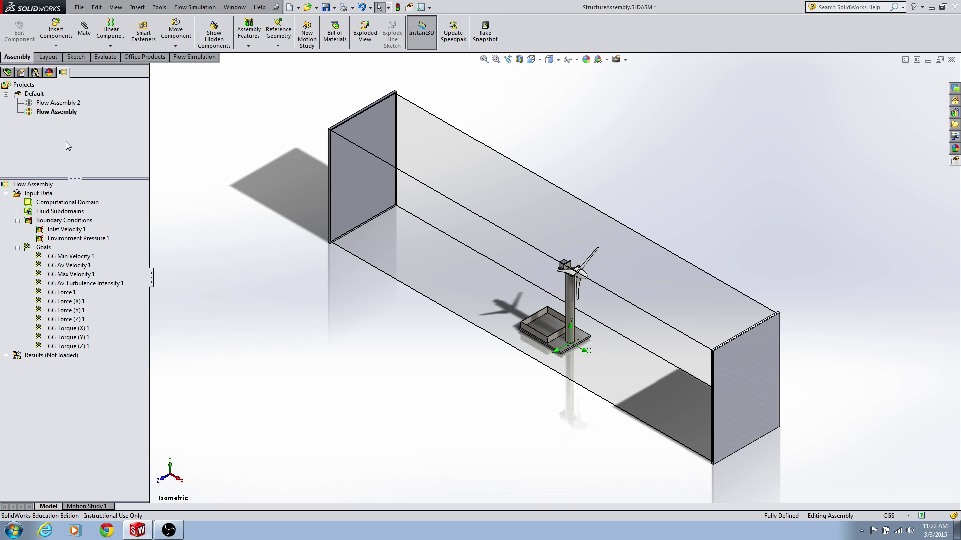
# Step: Delete the Flow Assembly 2 project together with its project directory
pyautogui.rightClick(58, 104)
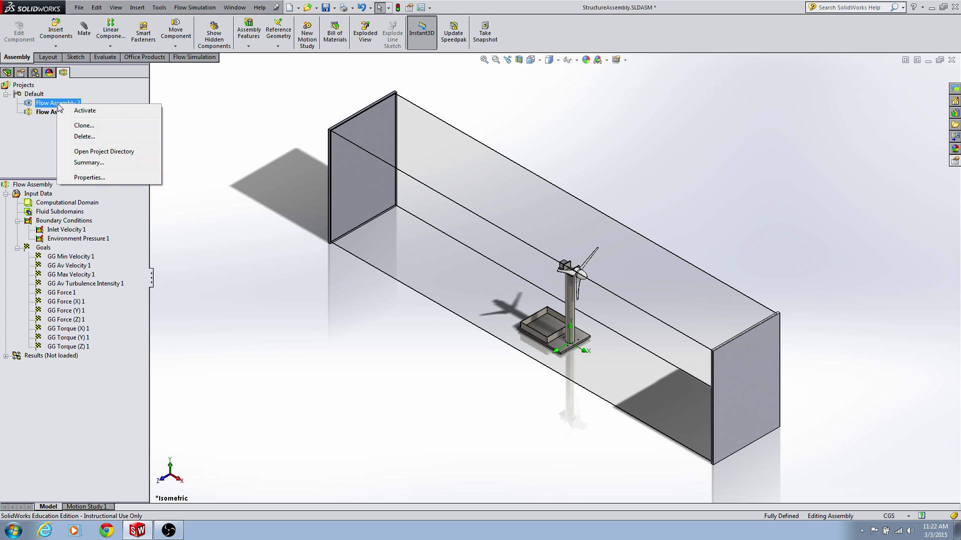
pyautogui.click(106, 137)
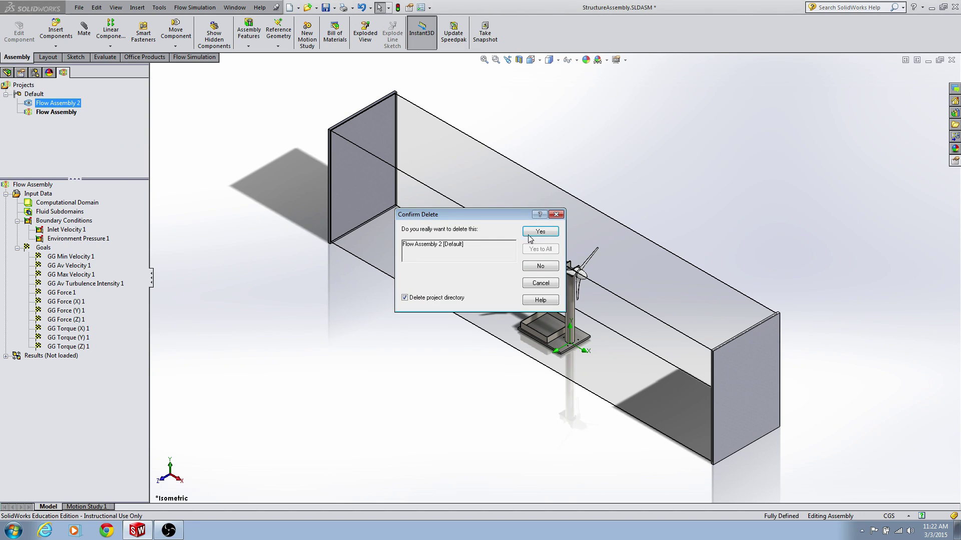
pyautogui.click(531, 239)
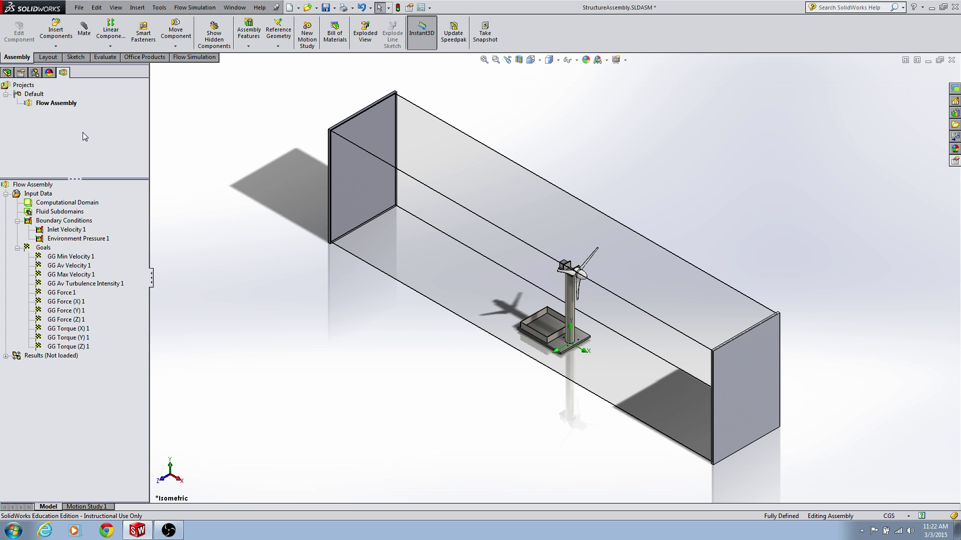
# Step: Start a wizard-based flow project named Project(1) in the current configuration, using the SI (m-kg-s) unit system
pyautogui.click(195, 56)
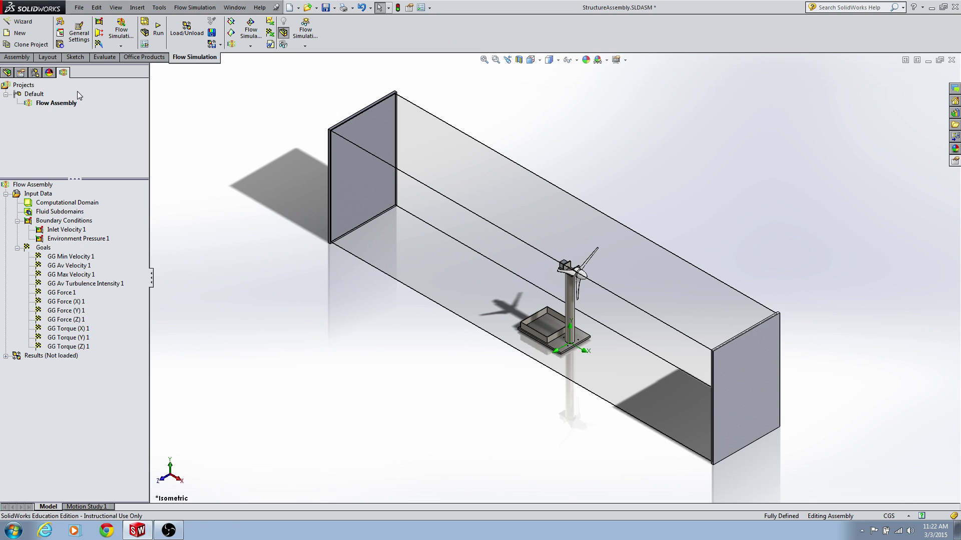
pyautogui.click(21, 23)
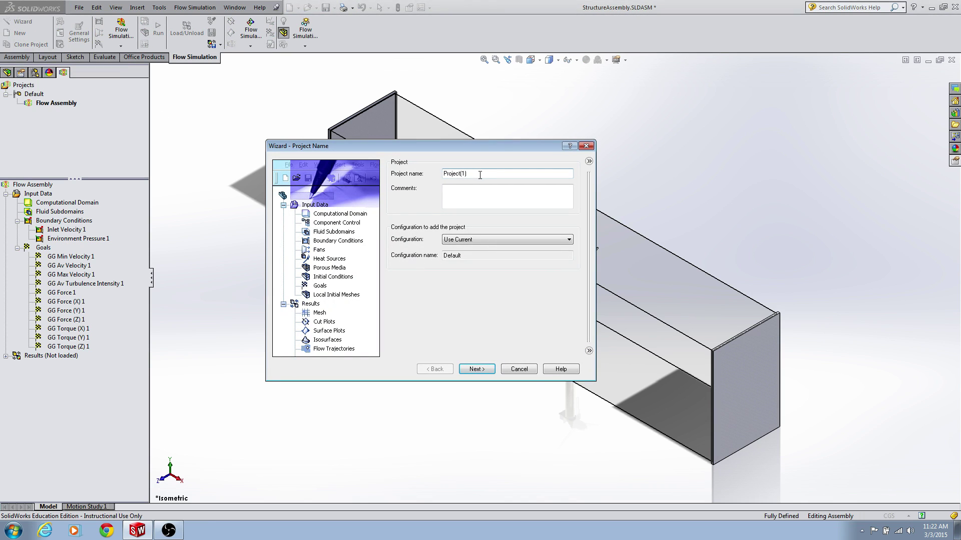
pyautogui.click(478, 370)
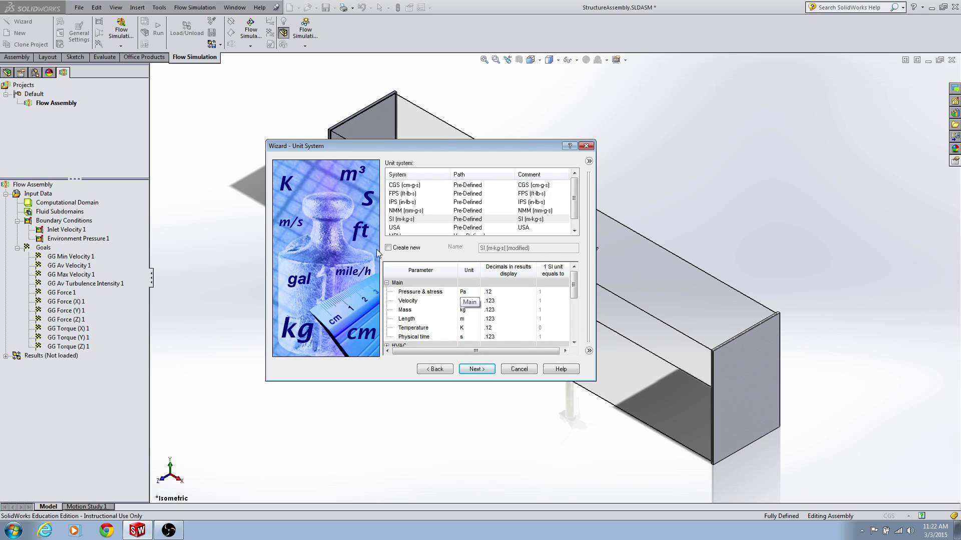
pyautogui.click(419, 220)
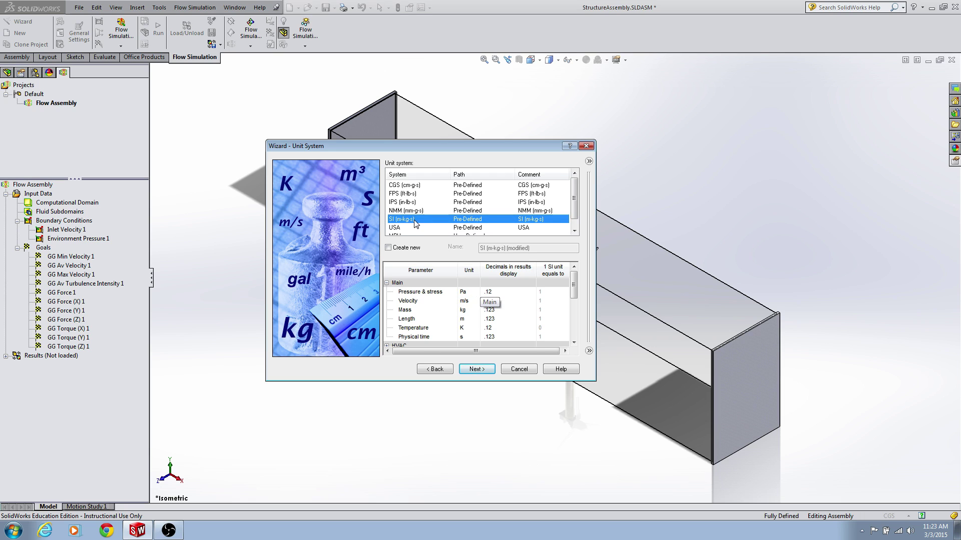
pyautogui.click(461, 367)
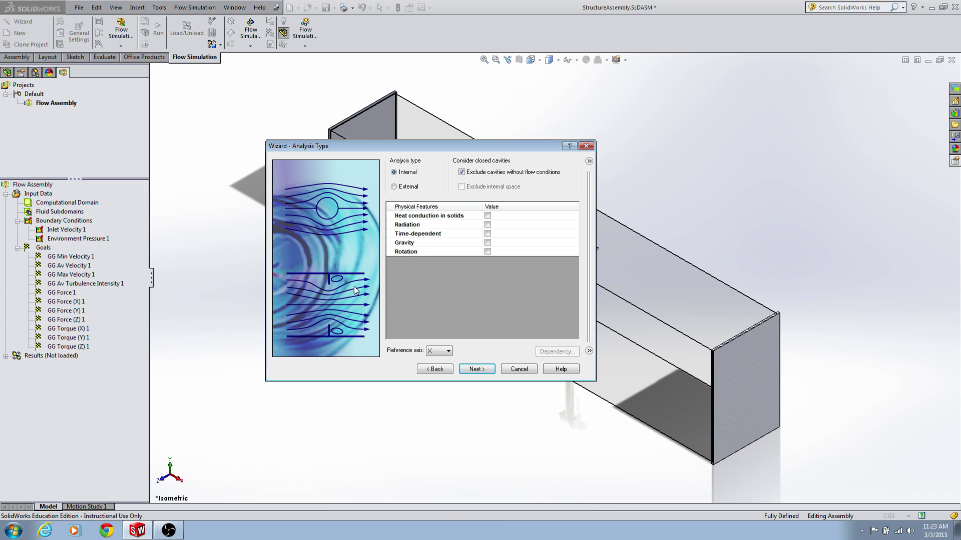
# Step: Accept an internal analysis excluding cavities without flow conditions, and add Air as the default project fluid
pyautogui.click(479, 370)
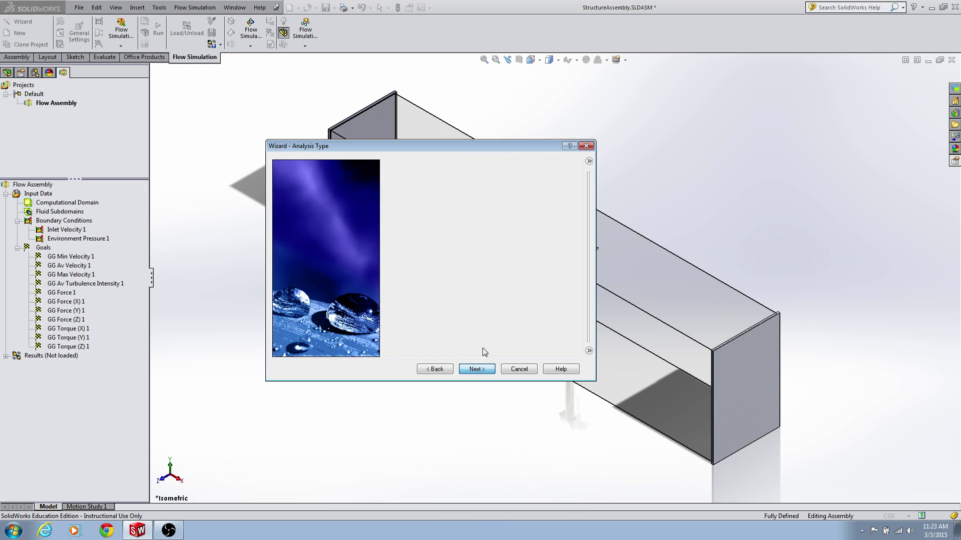
pyautogui.click(388, 174)
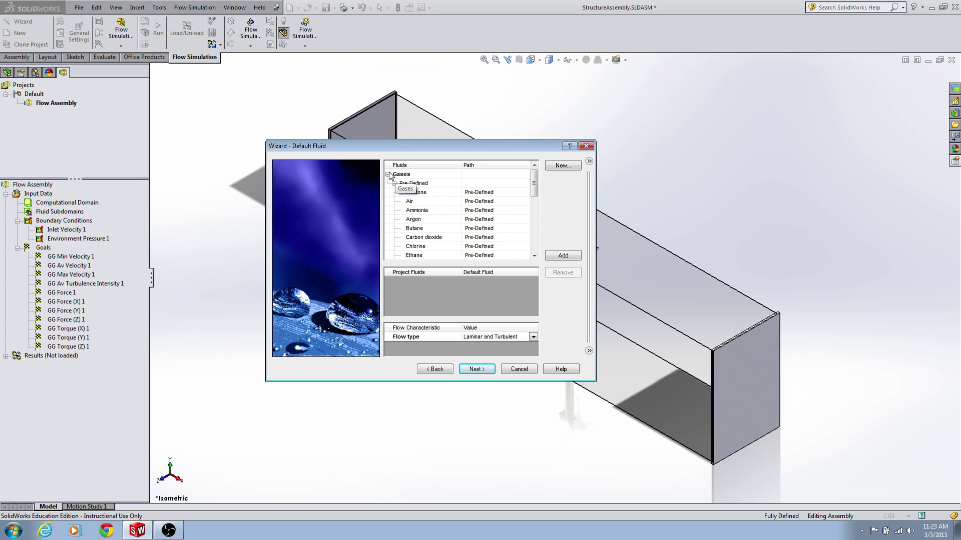
pyautogui.doubleClick(431, 202)
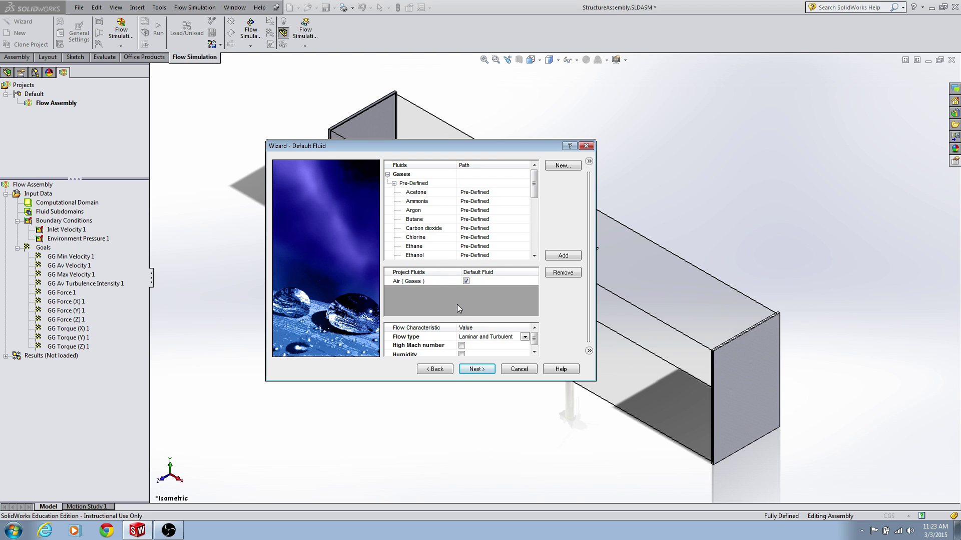
pyautogui.click(477, 371)
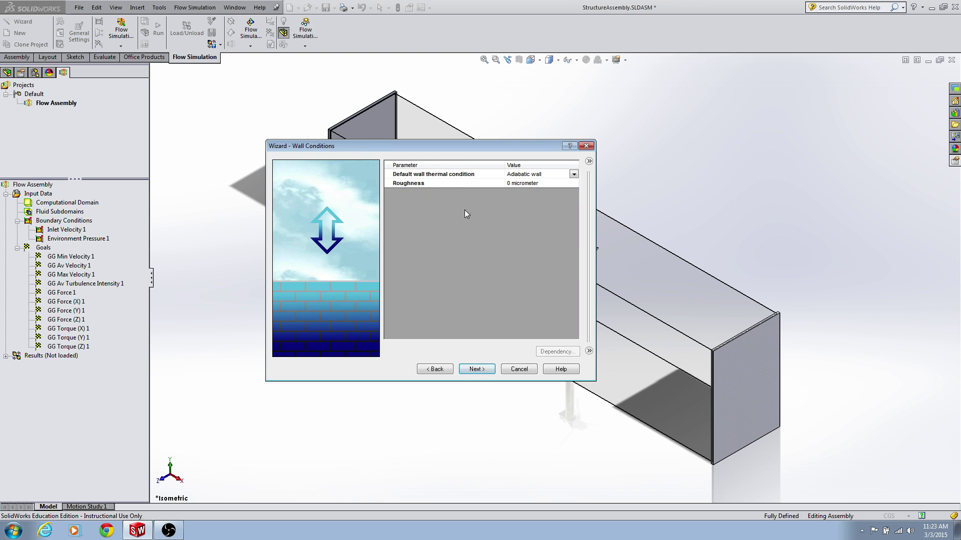
# Step: Accept the default adiabatic wall and initial conditions, set the result resolution to 4 and finish creating the project
pyautogui.click(476, 370)
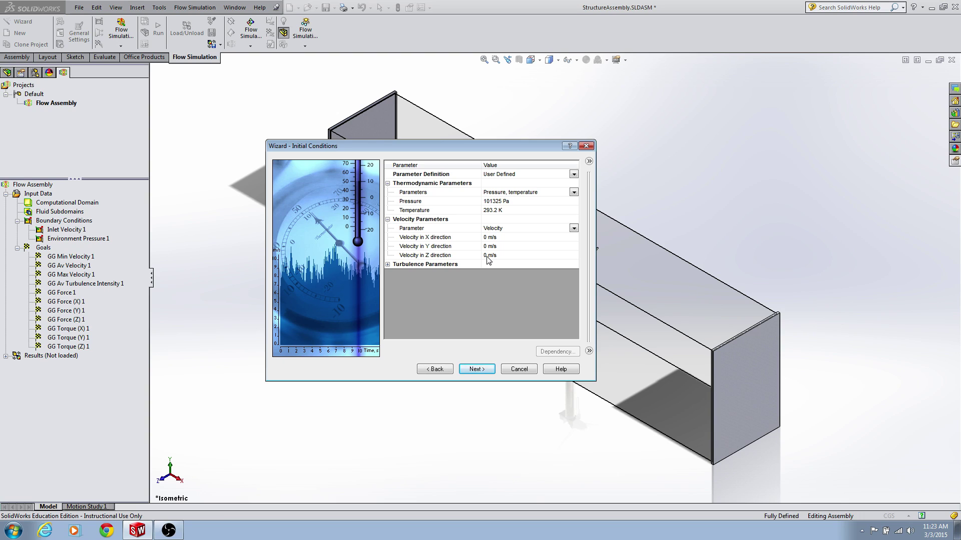
pyautogui.click(485, 369)
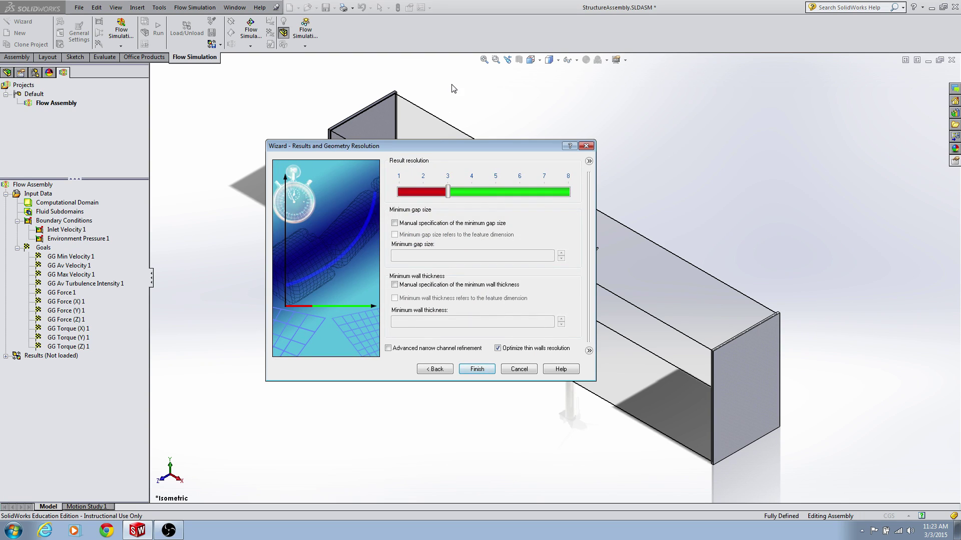
pyautogui.moveTo(448, 193); pyautogui.dragTo(472, 192)
pyautogui.click(477, 368)
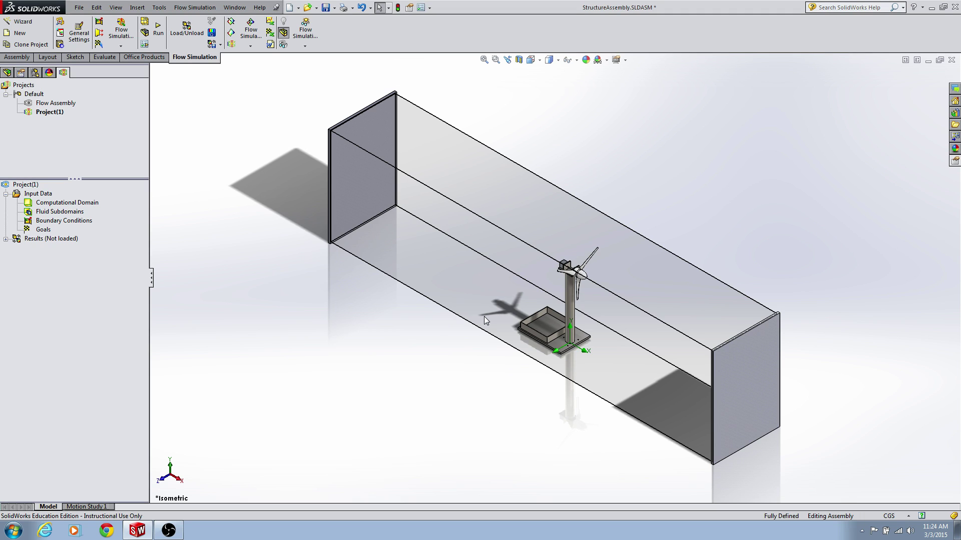
# Step: Display the computational domain of Project(1) to check its extents, then clear the selection
pyautogui.click(44, 203)
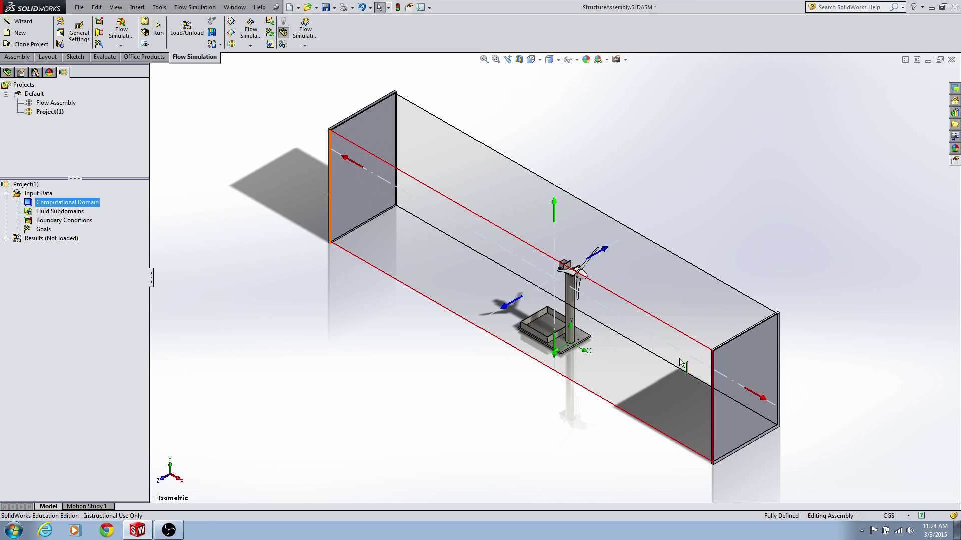
pyautogui.press('Escape')
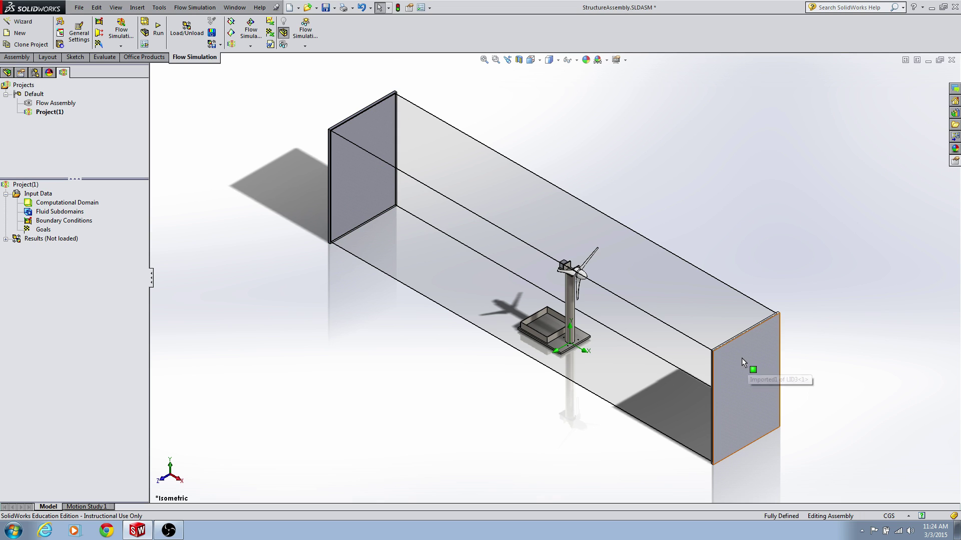
pyautogui.click(162, 8)
pyautogui.moveTo(194, 7)
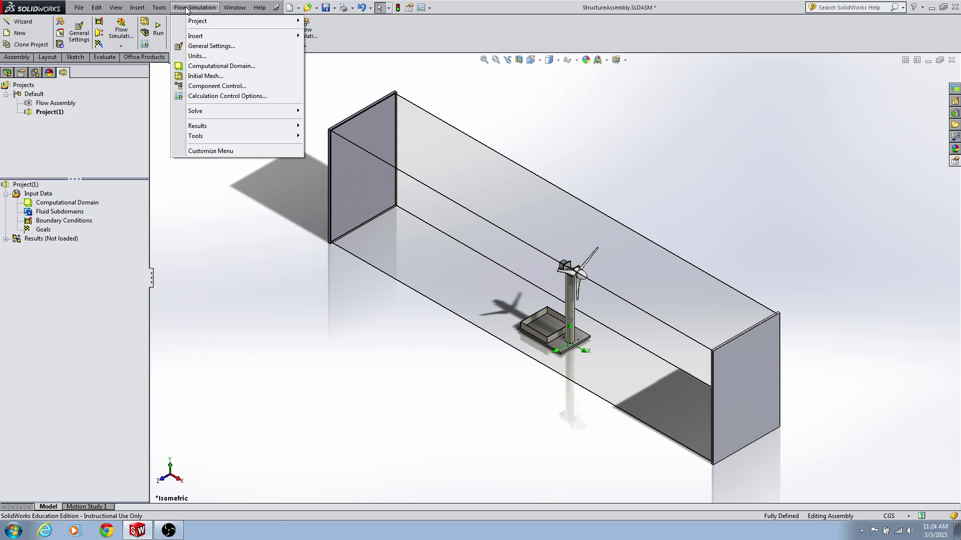
pyautogui.moveTo(256, 137)
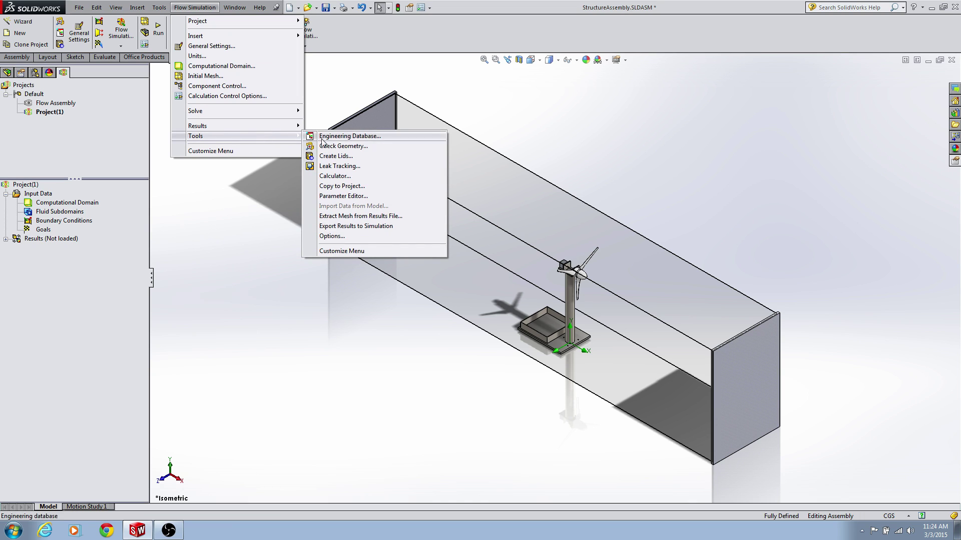
pyautogui.click(345, 157)
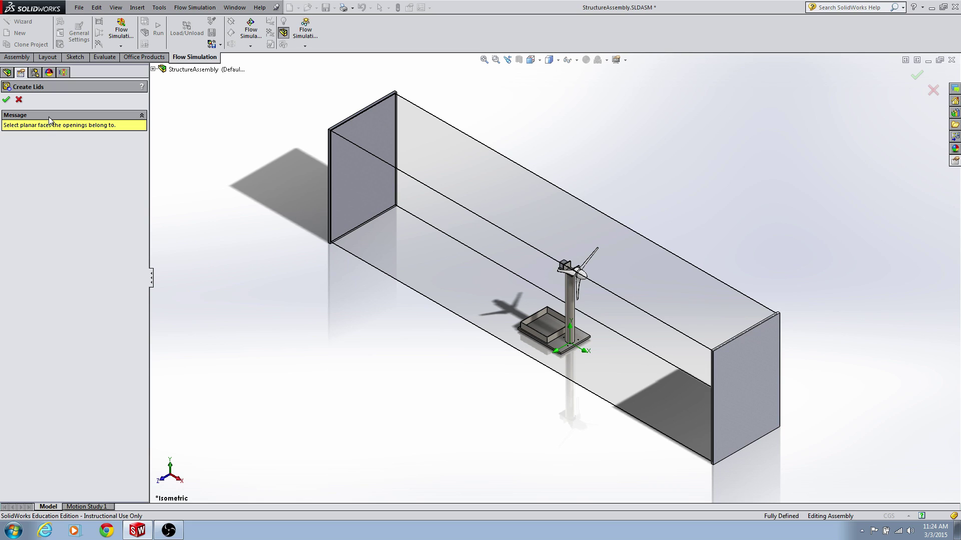
pyautogui.click(19, 99)
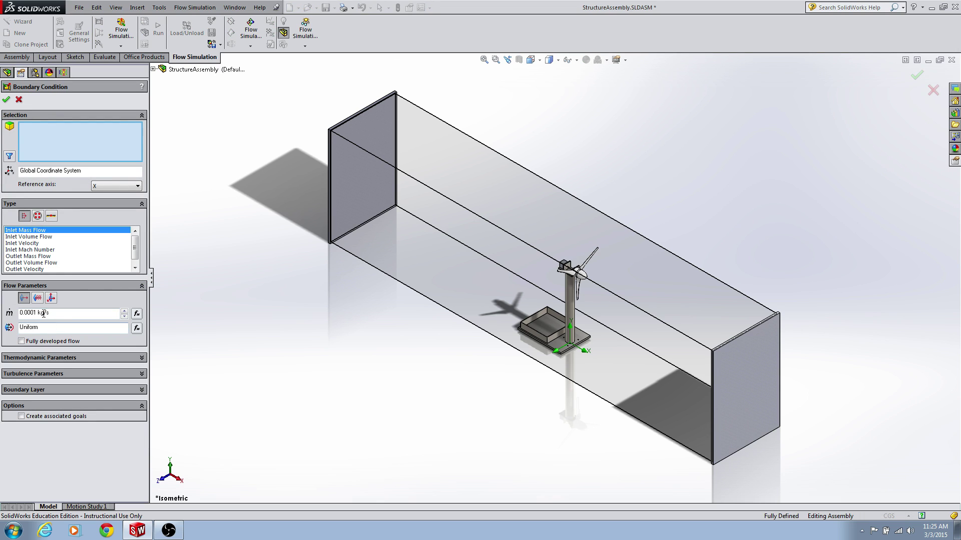
# Step: Create an Inlet Velocity boundary condition of 17 m/s normal to the tunnel lid face (LID3) upstream of the turbine rotor
pyautogui.click(34, 244)
pyautogui.doubleClick(28, 310)
pyautogui.write('17')
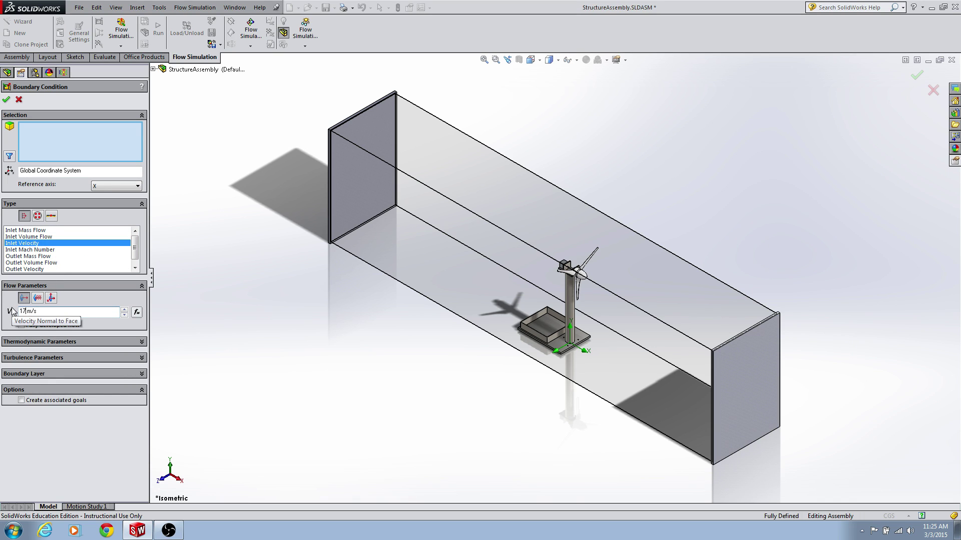
pyautogui.moveTo(251, 272); pyautogui.dragTo(614, 345, button='middle')
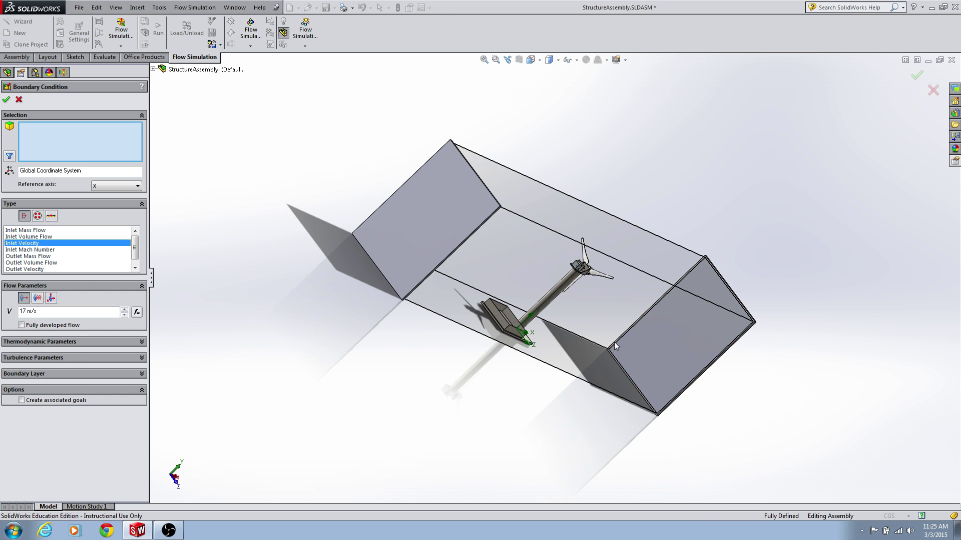
pyautogui.click(668, 342)
pyautogui.moveTo(565, 405); pyautogui.dragTo(750, 330, button='middle')
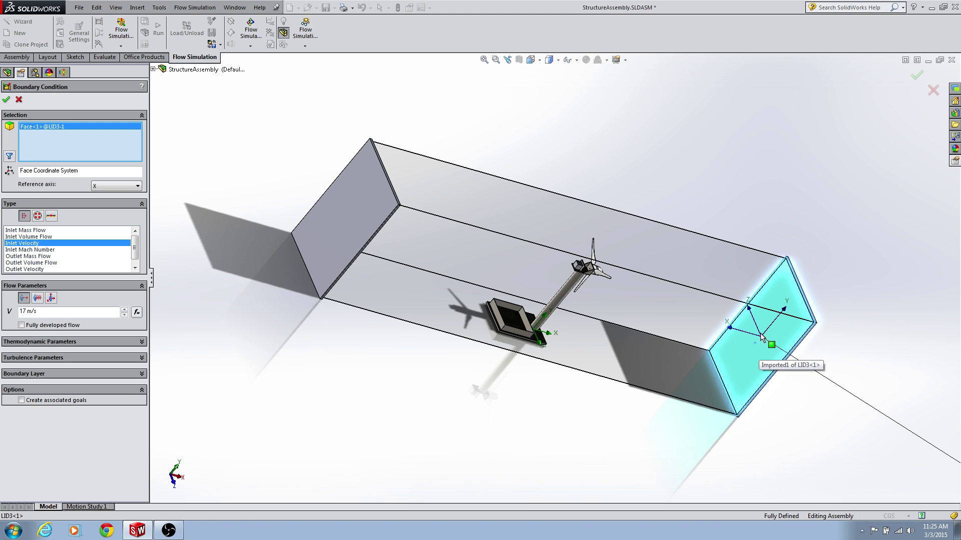
pyautogui.moveTo(615, 396); pyautogui.dragTo(590, 416, button='middle')
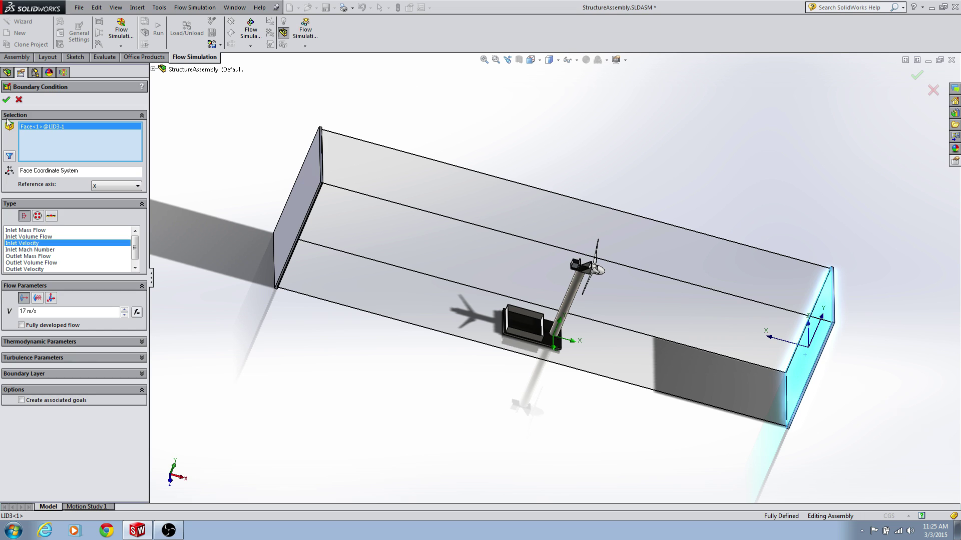
pyautogui.click(6, 99)
# Step: Add an Environment Pressure boundary condition on the opposite lid face (LID4), accepting the default 101325 Pa and 293.2 K
pyautogui.moveTo(491, 377); pyautogui.dragTo(472, 367, button='middle')
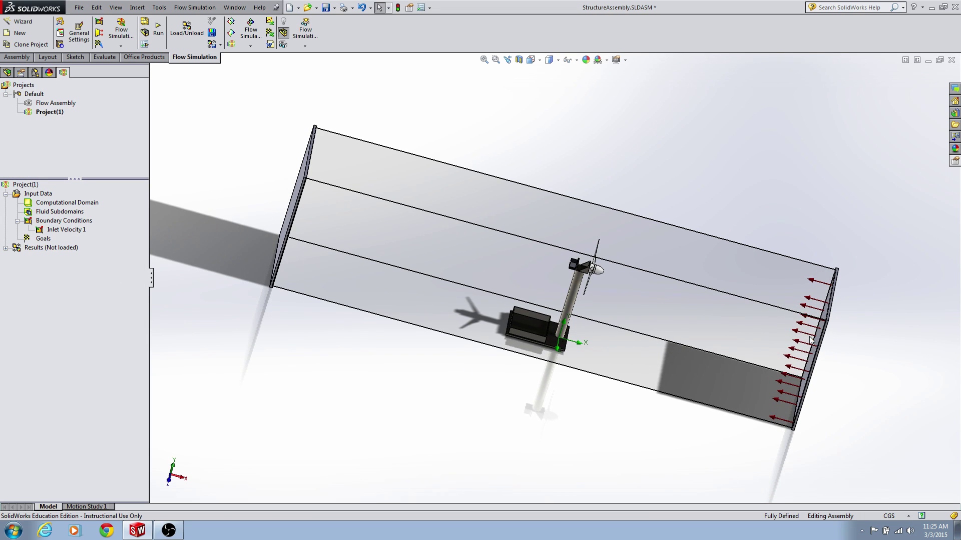
pyautogui.moveTo(492, 405); pyautogui.dragTo(471, 385, button='middle')
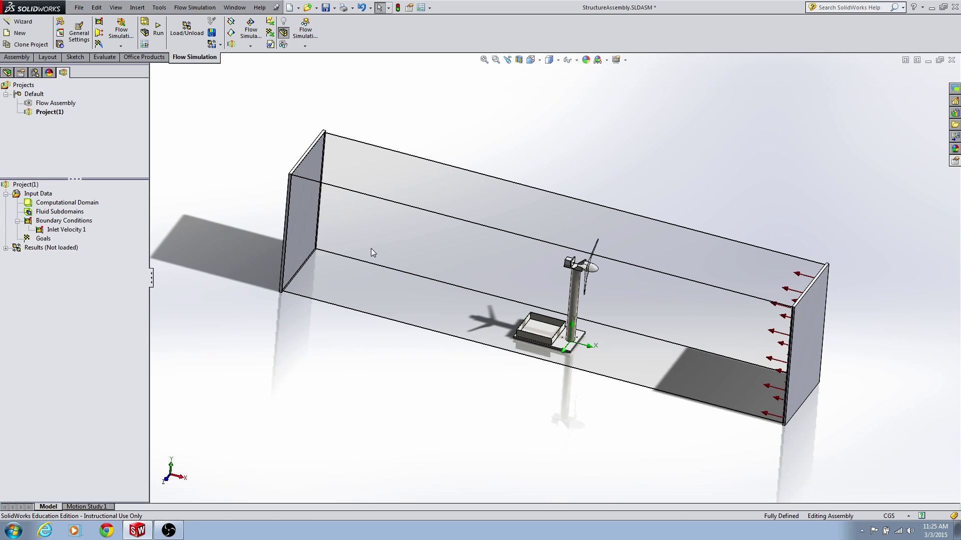
pyautogui.rightClick(64, 221)
pyautogui.click(75, 228)
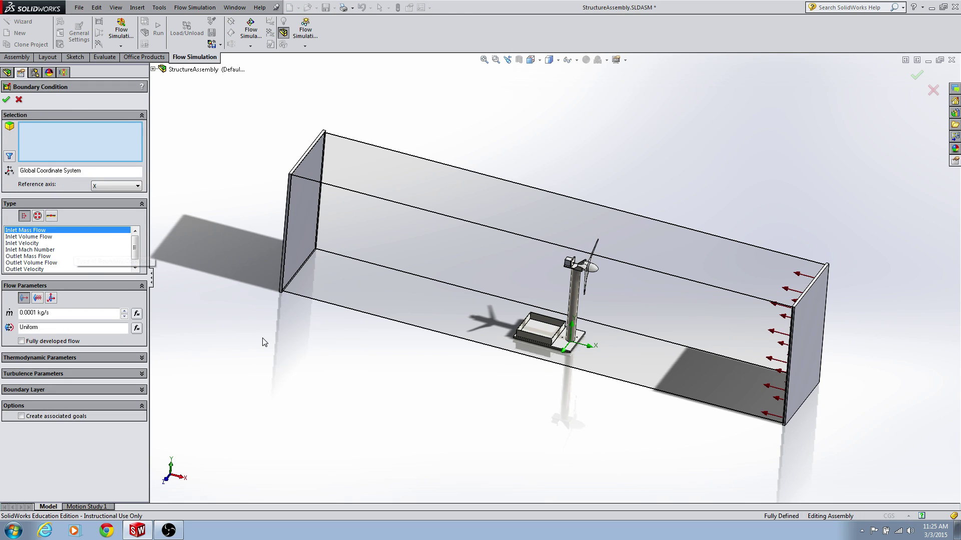
pyautogui.moveTo(265, 337); pyautogui.dragTo(242, 337, button='middle')
pyautogui.click(37, 216)
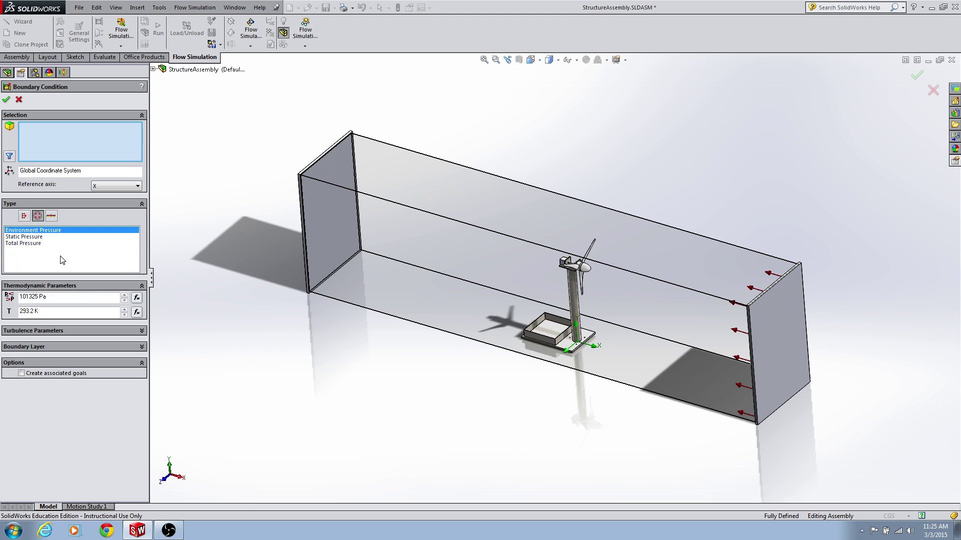
pyautogui.click(340, 220)
pyautogui.moveTo(275, 319); pyautogui.dragTo(300, 325, button='middle')
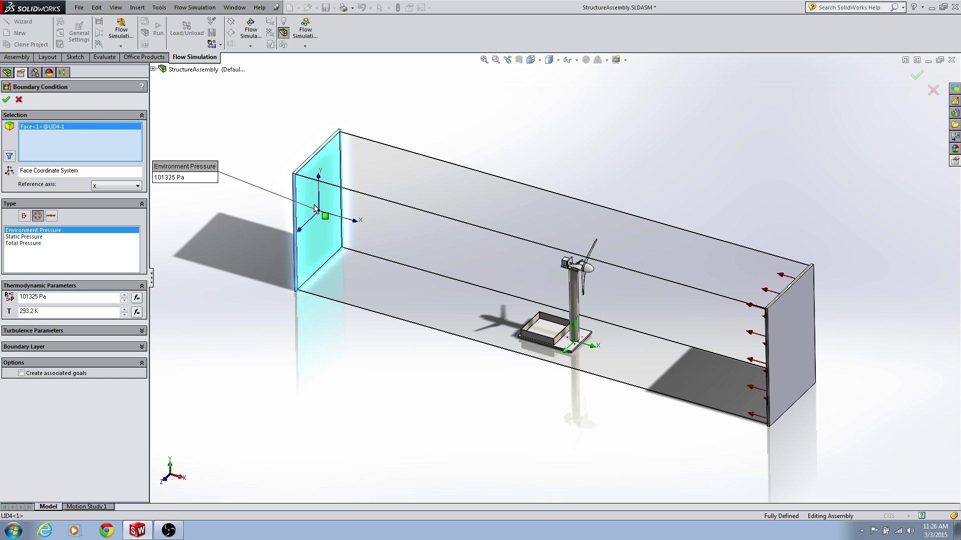
pyautogui.click(6, 99)
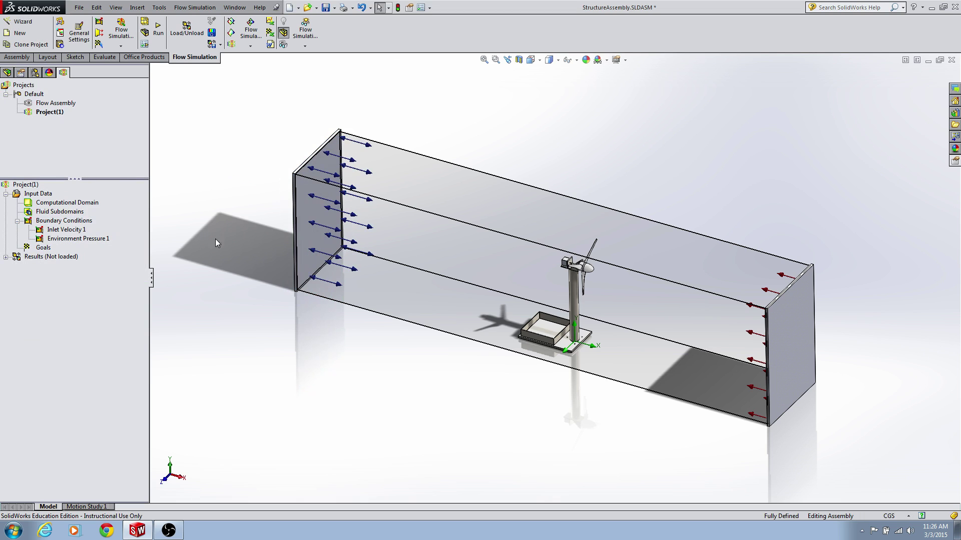
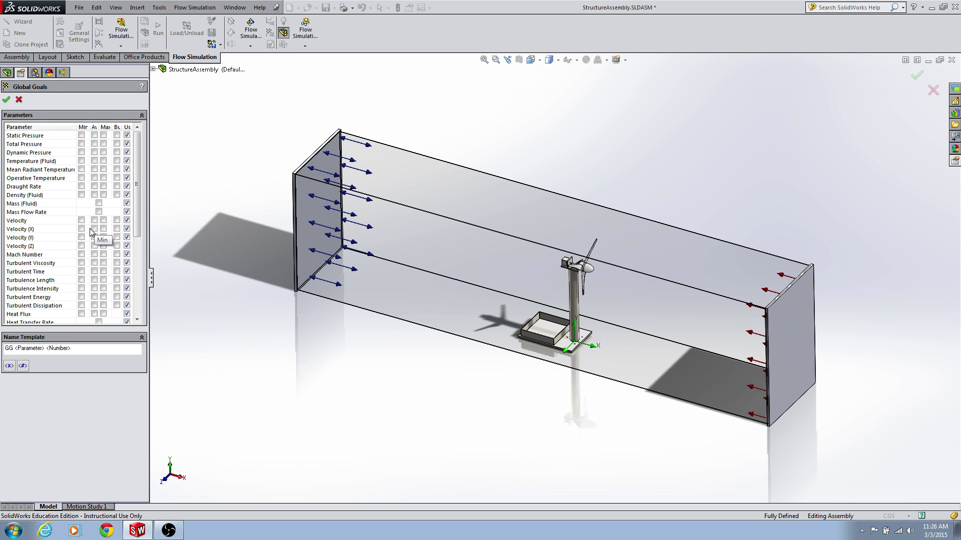
# Step: Select minimum, average and maximum Velocity plus average Turbulence Intensity as global goals
pyautogui.click(81, 220)
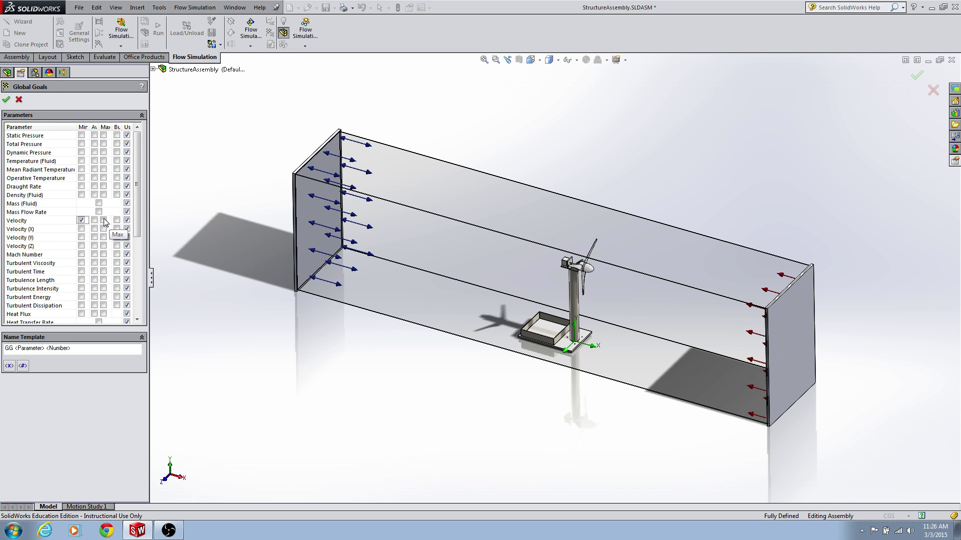
pyautogui.click(103, 220)
pyautogui.click(94, 221)
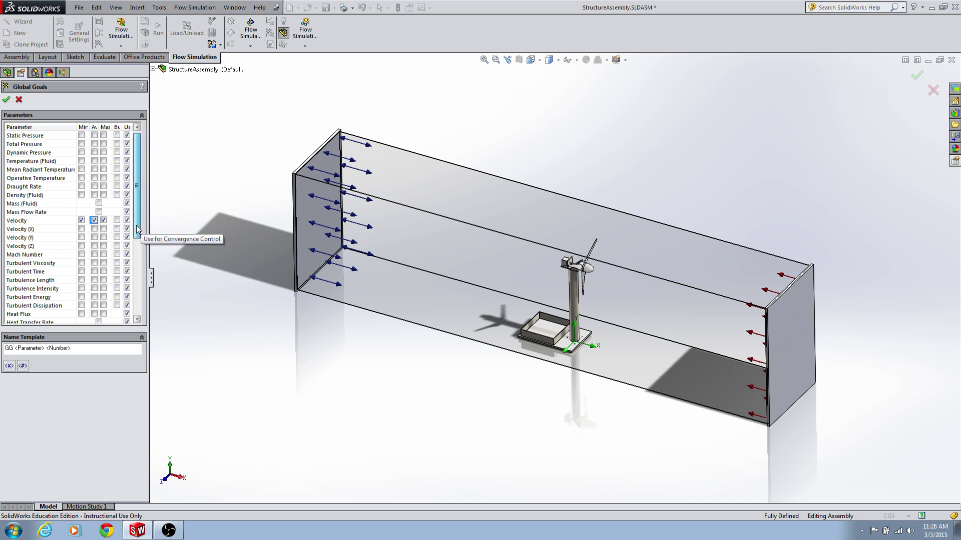
pyautogui.scroll(-2, 137, 250)
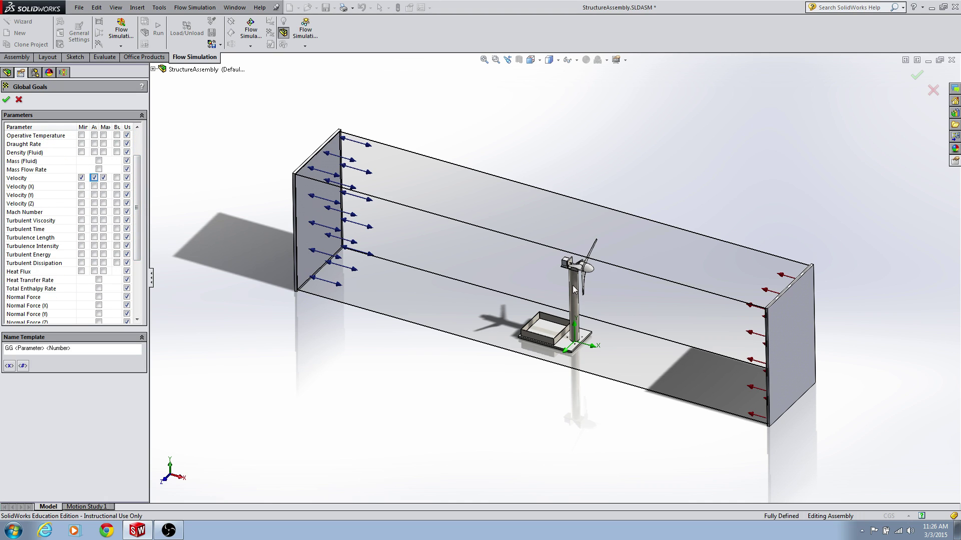
pyautogui.click(94, 220)
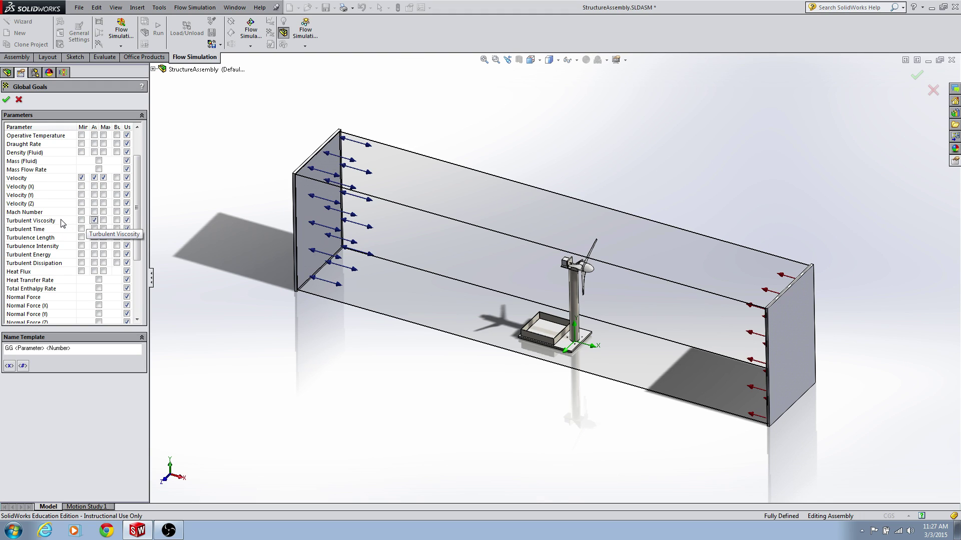
pyautogui.click(94, 220)
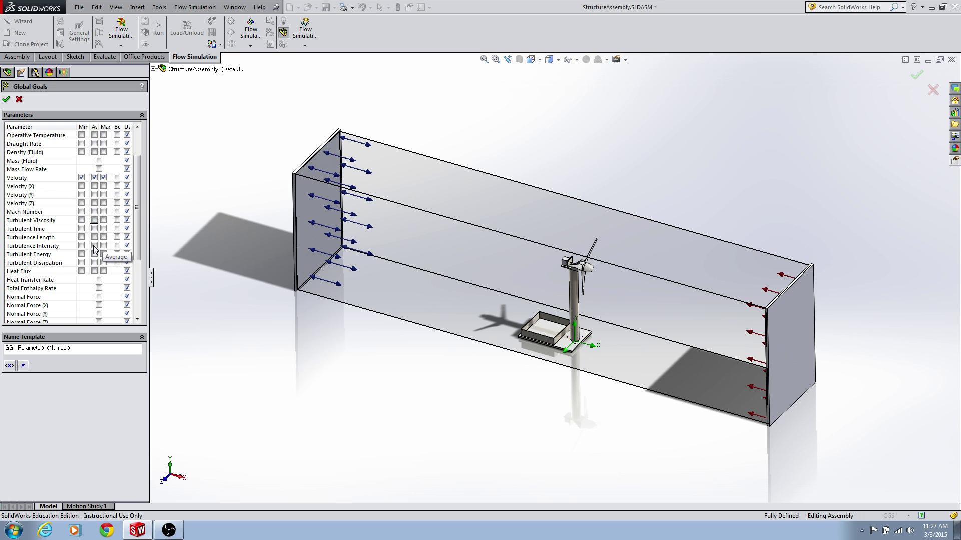
pyautogui.click(95, 245)
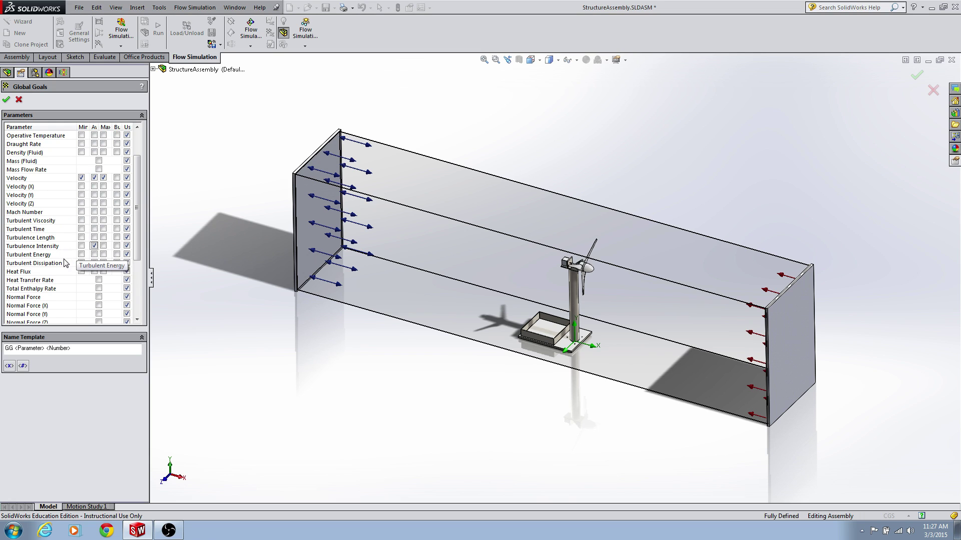
# Step: Add Force, Force (X), (Y) and (Z), and Torque (X), (Y) and (Z) to the global goals and create them all
pyautogui.scroll(-2, 93, 273)
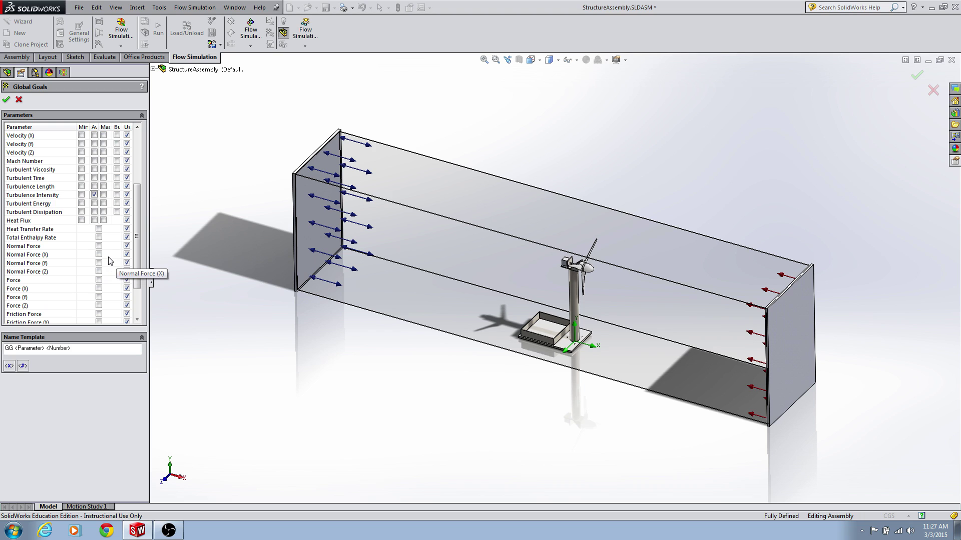
pyautogui.scroll(-2, 105, 265)
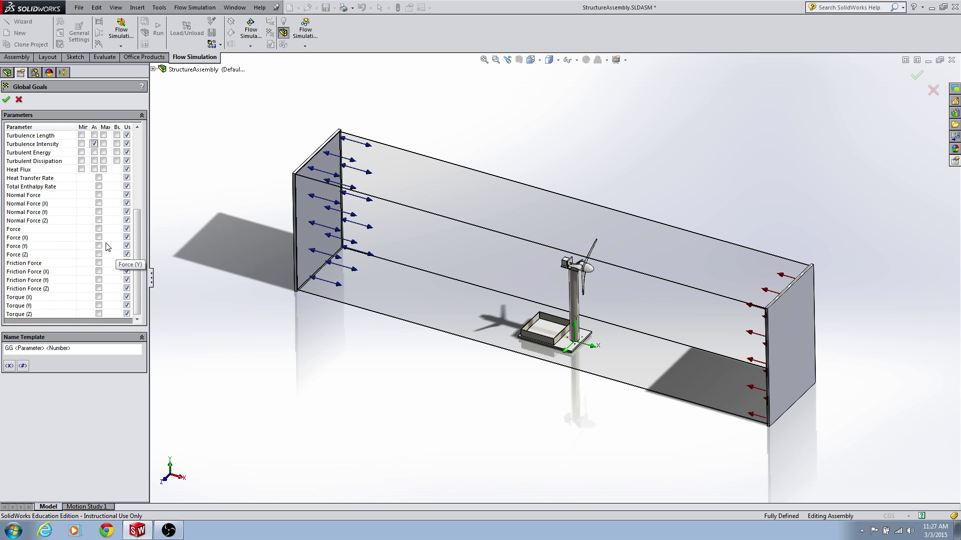
pyautogui.click(98, 229)
pyautogui.click(99, 237)
pyautogui.click(99, 246)
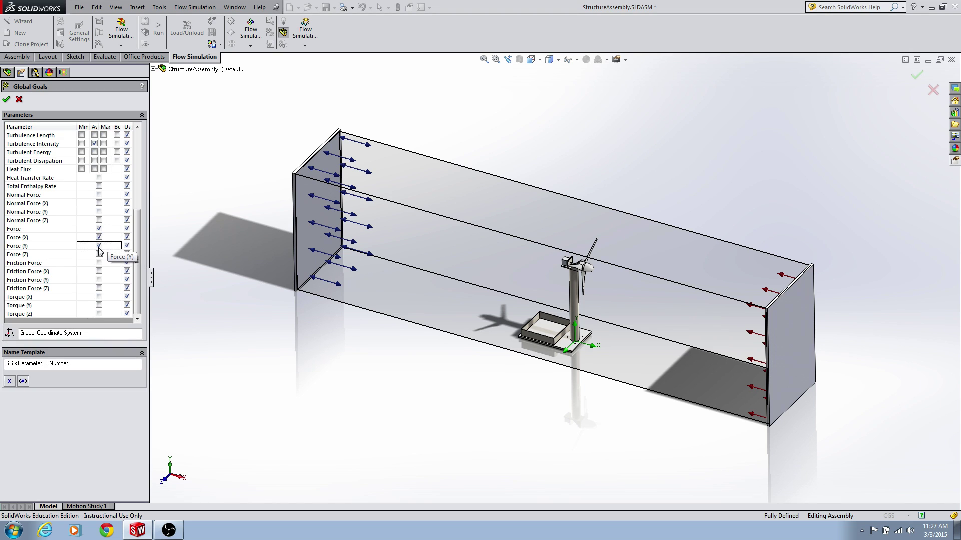
pyautogui.click(98, 254)
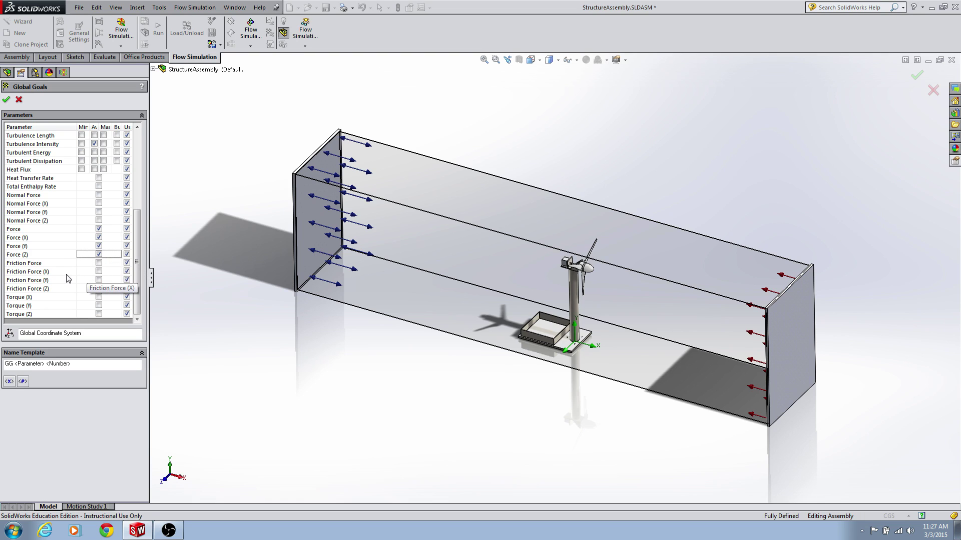
pyautogui.click(98, 296)
pyautogui.click(98, 305)
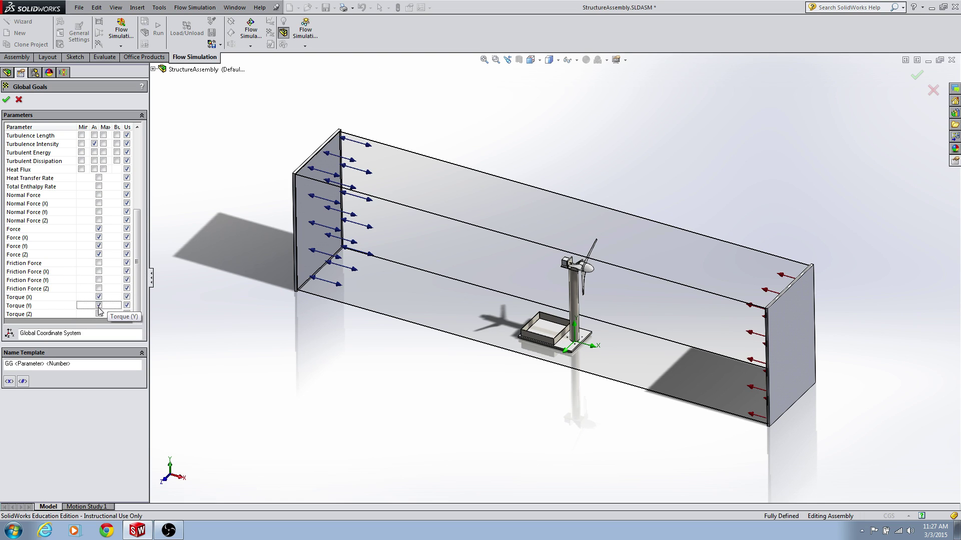
pyautogui.click(98, 314)
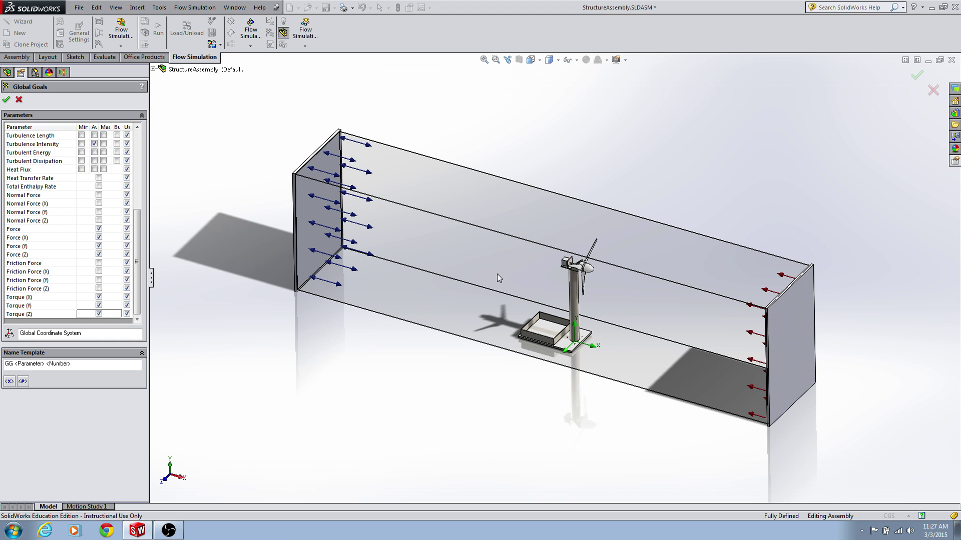
pyautogui.click(6, 99)
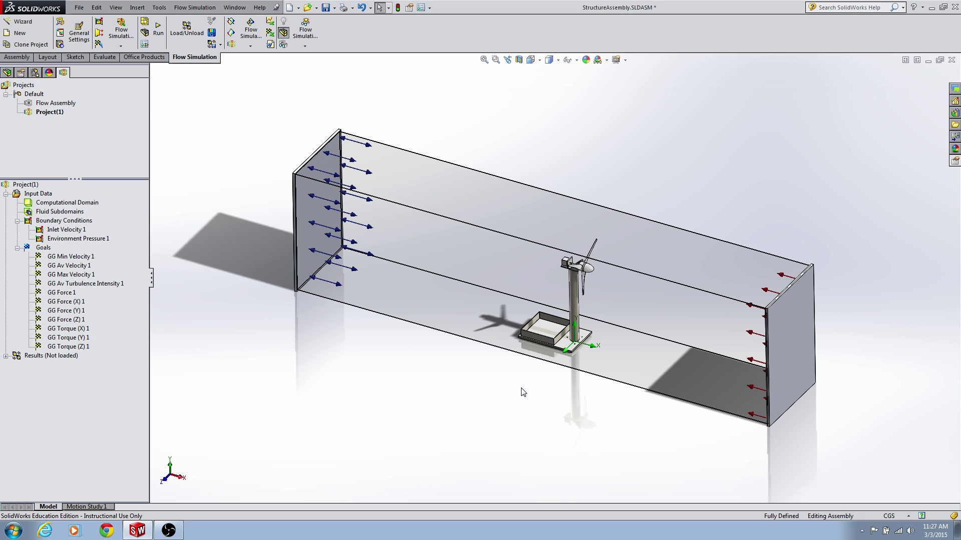
# Step: Show the assembly in isometric view and run a new calculation on this computer with 8 CPUs, loading the results when finished
pyautogui.moveTo(523, 392); pyautogui.dragTo(528, 420, button='middle')
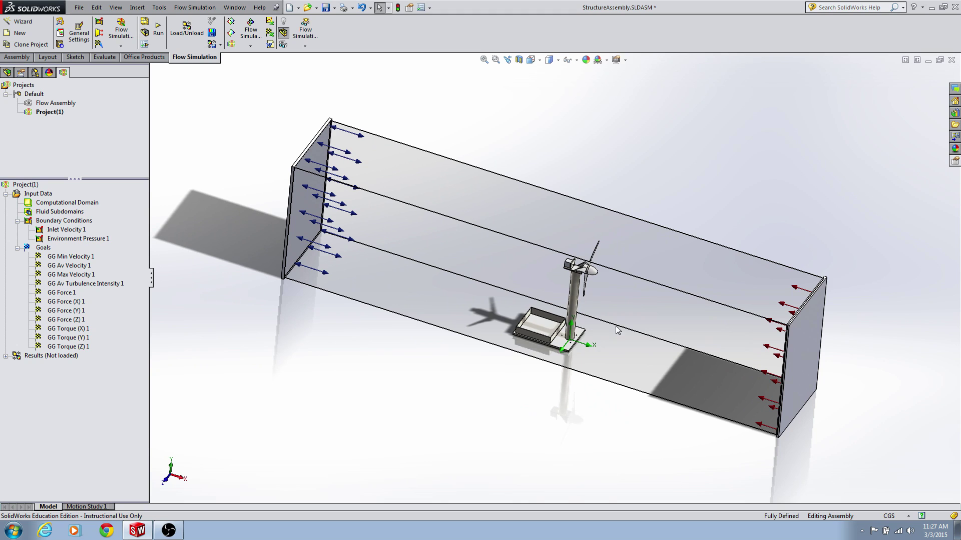
pyautogui.scroll(-3, 671, 366)
pyautogui.scroll(5, 646, 371)
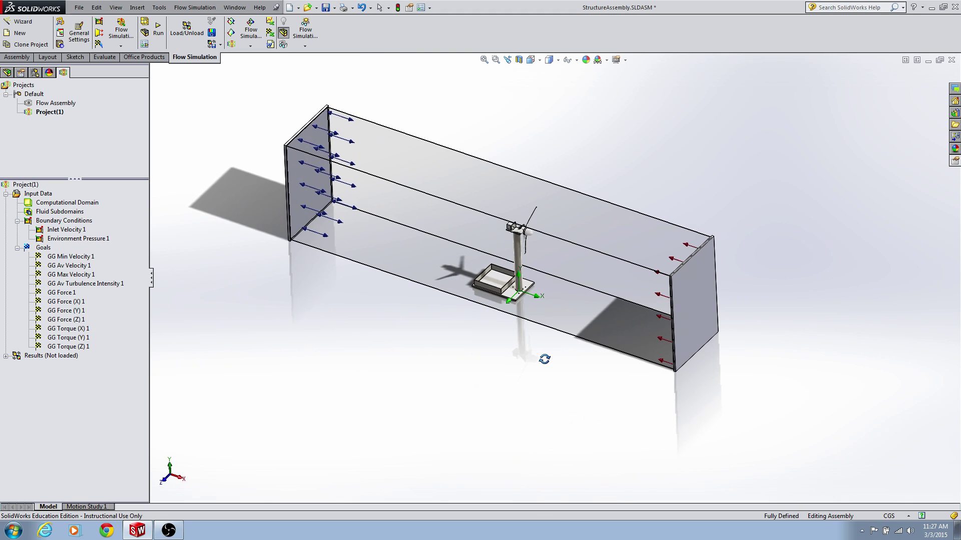
pyautogui.click(530, 60)
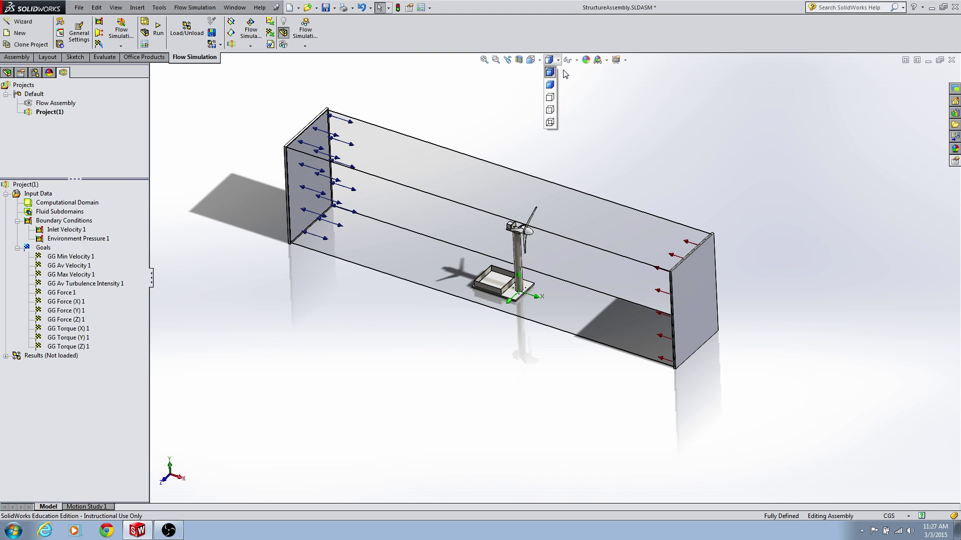
pyautogui.click(581, 85)
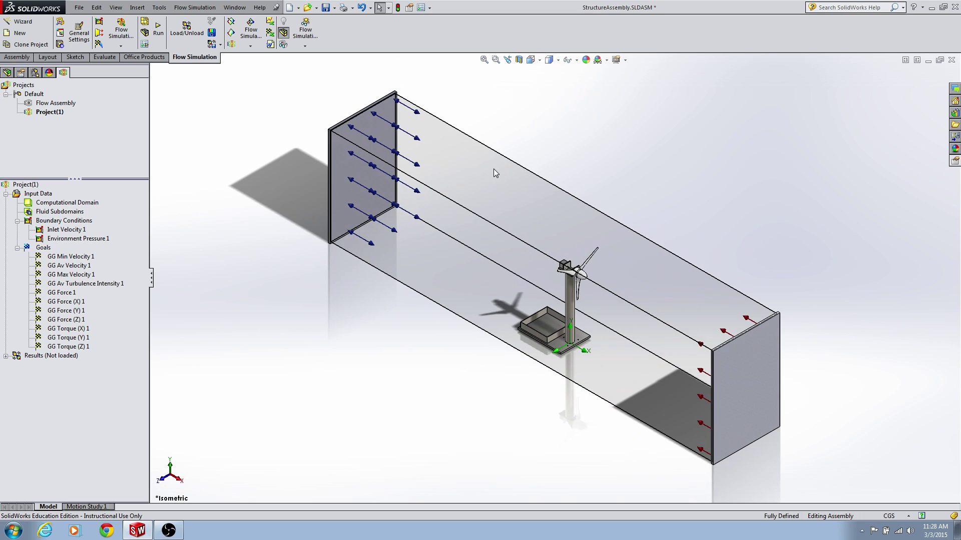
pyautogui.scroll(-2, 561, 281)
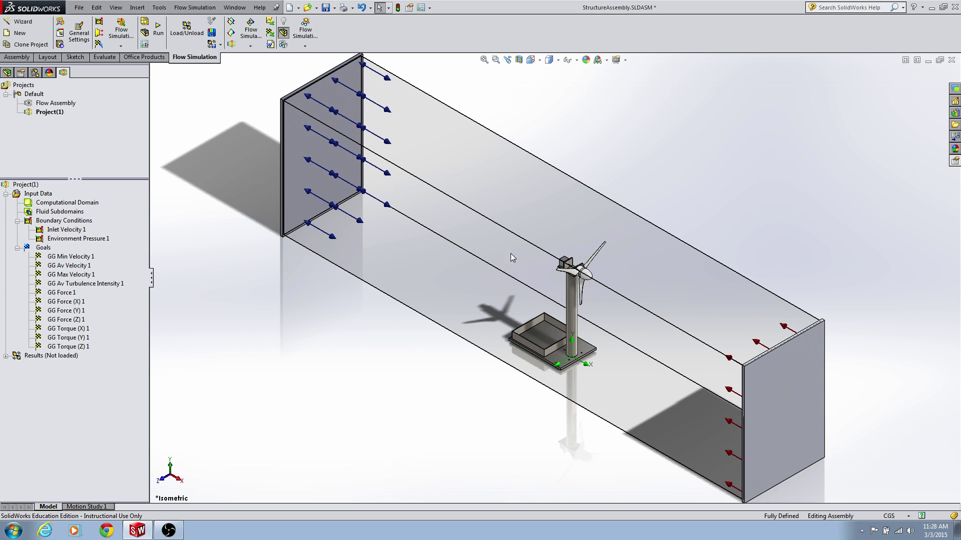
pyautogui.click(157, 30)
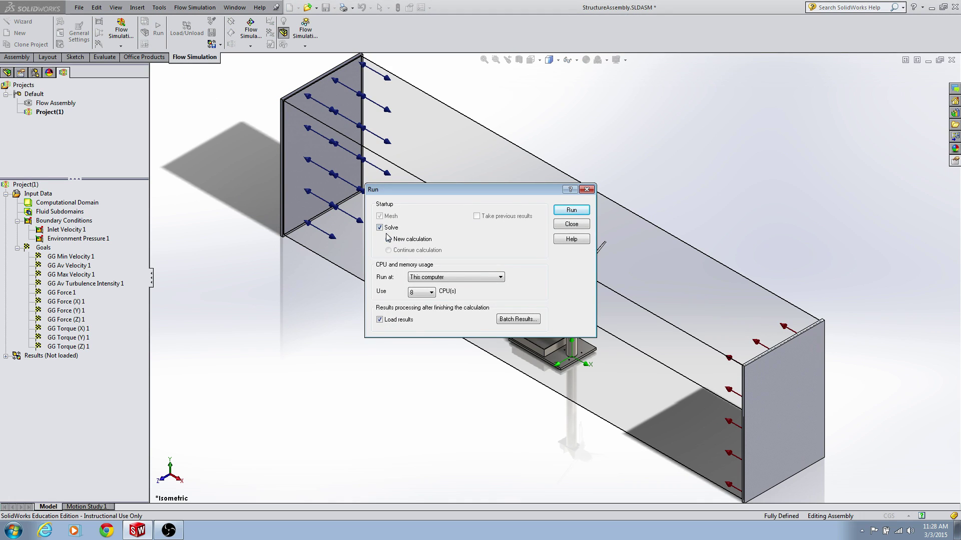
pyautogui.click(571, 210)
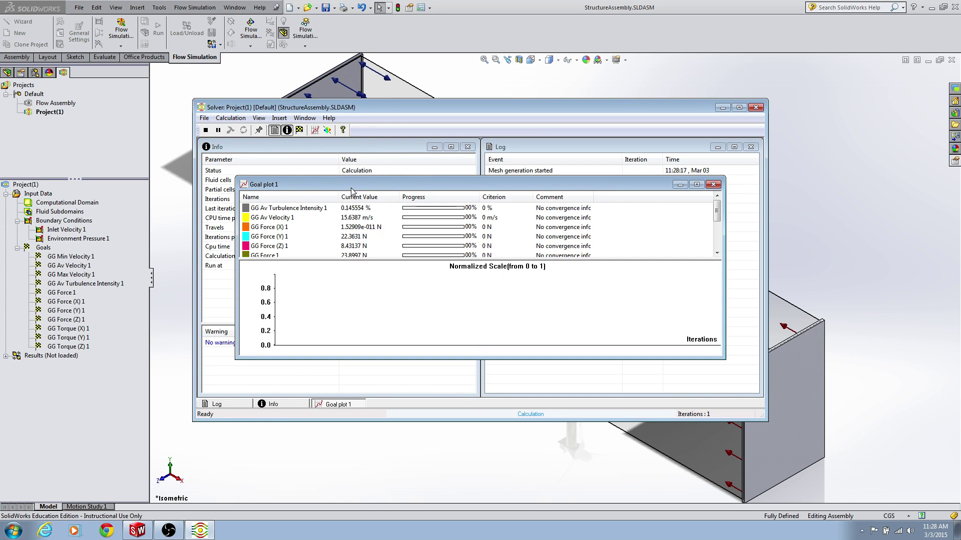
# Step: Check the current values of all global goals in the goal plot while the solver is calculating
pyautogui.moveTo(350, 186)
pyautogui.mouseDown()
pyautogui.moveTo(366, 234)
pyautogui.moveTo(397, 238)
pyautogui.moveTo(438, 202)
pyautogui.moveTo(360, 188)
pyautogui.mouseUp()
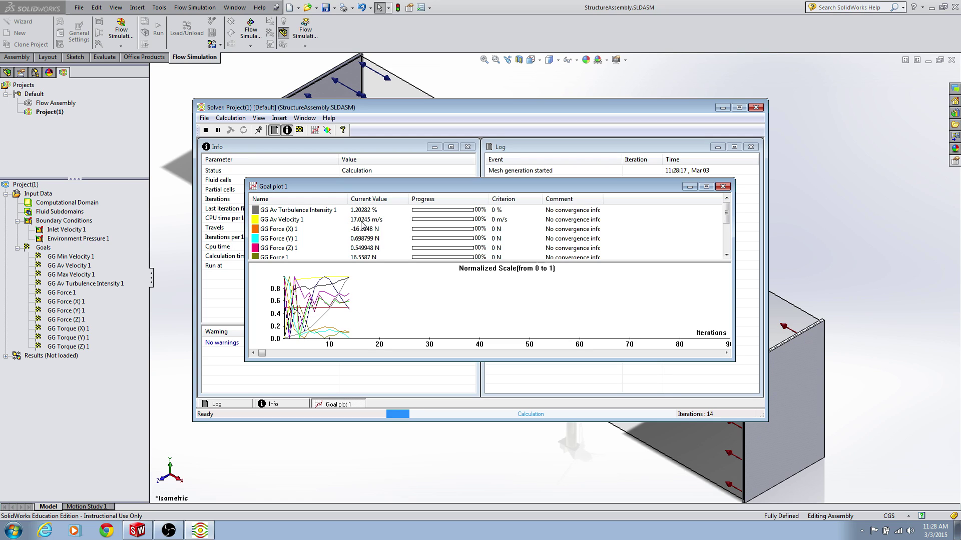
pyautogui.moveTo(725, 215); pyautogui.dragTo(725, 244)
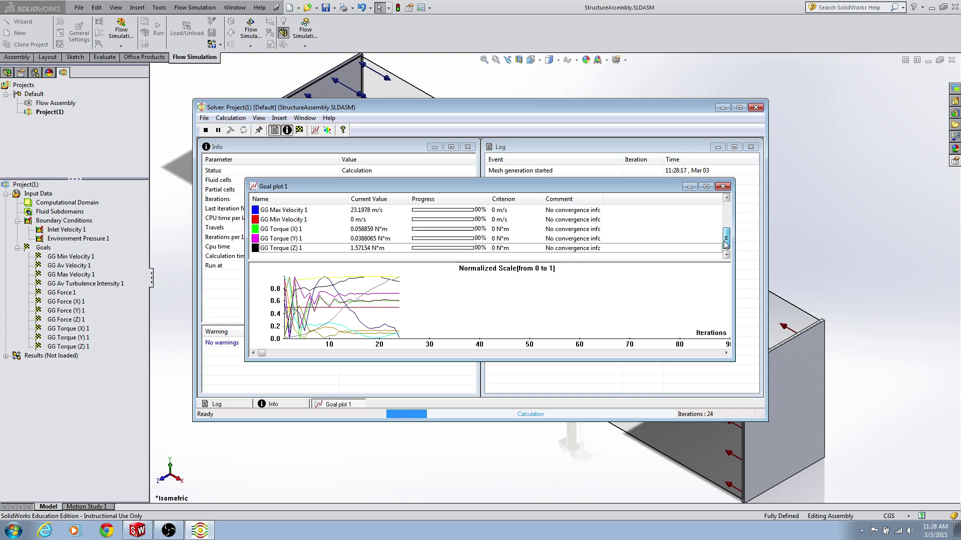
pyautogui.moveTo(726, 244); pyautogui.dragTo(726, 224)
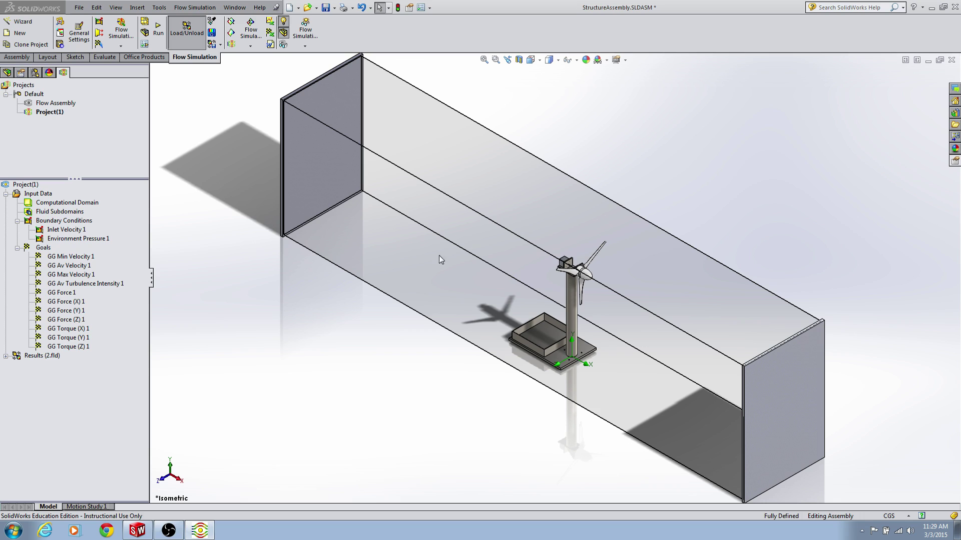
# Step: Start a new Flow Trajectories plot drawn as Lines, coloured by Velocity, with 500 starting points
pyautogui.click(6, 356)
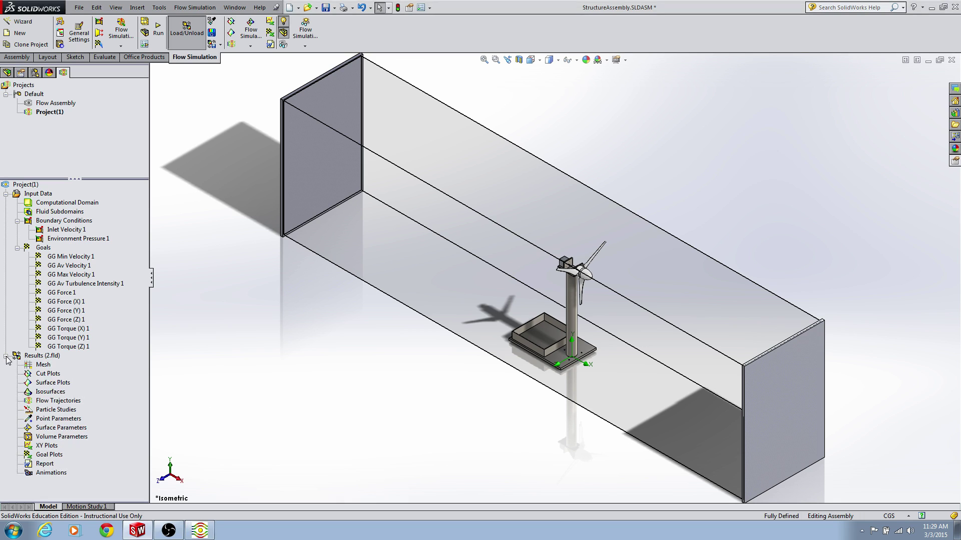
pyautogui.rightClick(58, 402)
pyautogui.click(93, 409)
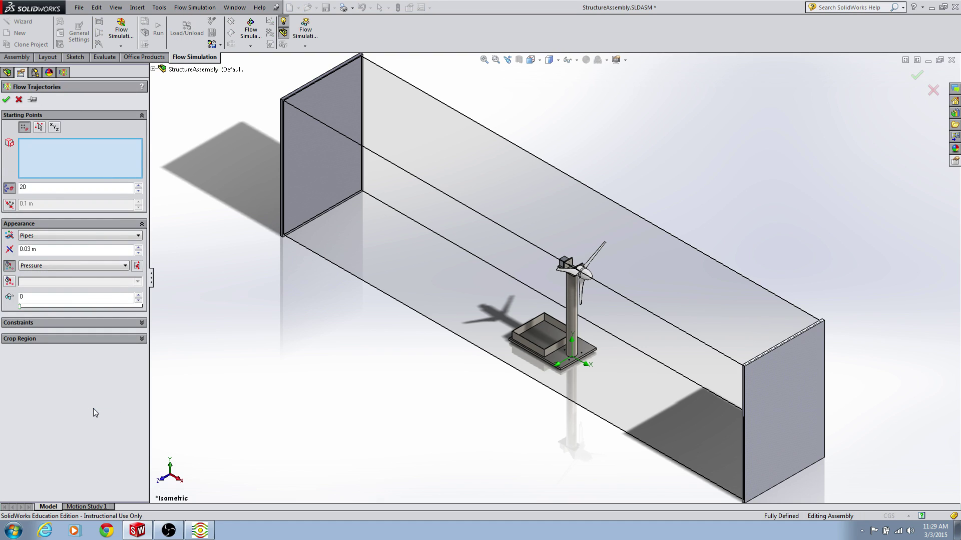
pyautogui.click(69, 236)
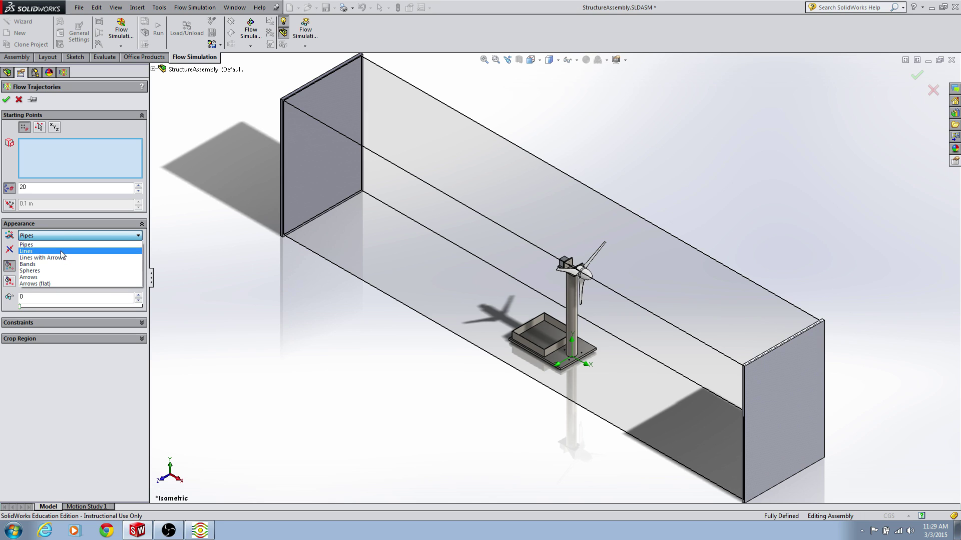
pyautogui.click(62, 250)
pyautogui.click(58, 266)
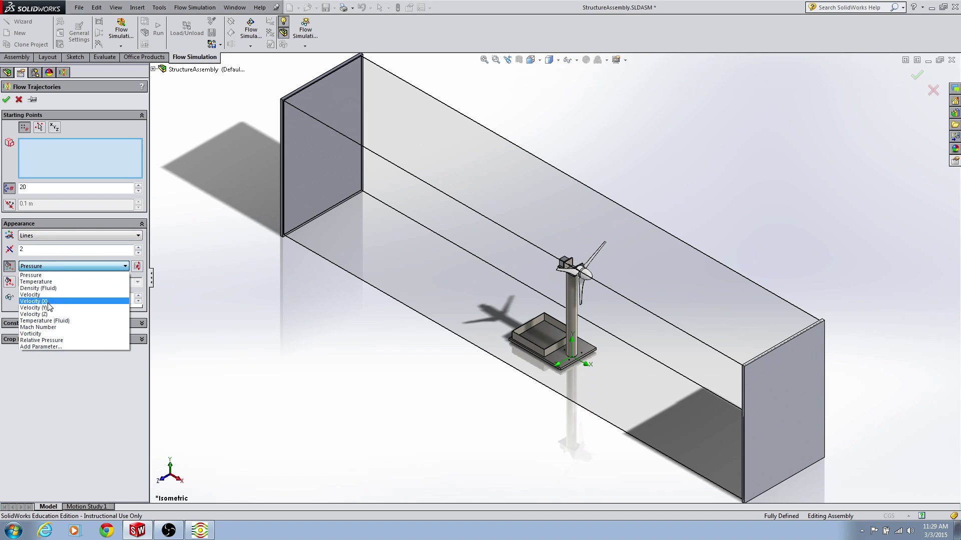
pyautogui.click(56, 331)
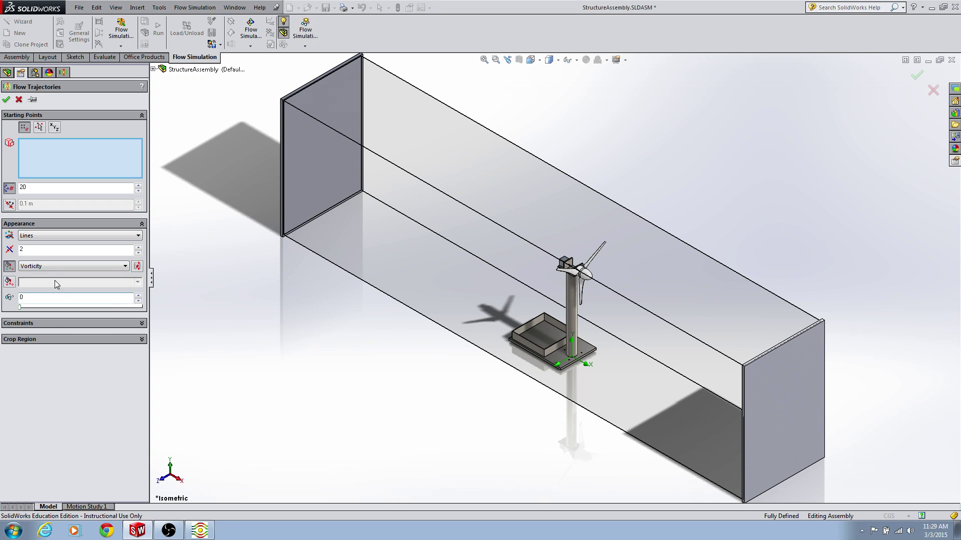
pyautogui.click(55, 266)
pyautogui.click(53, 295)
pyautogui.doubleClick(25, 187)
# Step: Choose the Shaft, Baseplate with control box, Generator Holder, Generator2, Hub mod1 and Hub Cover as trajectory starting points
pyautogui.click(153, 69)
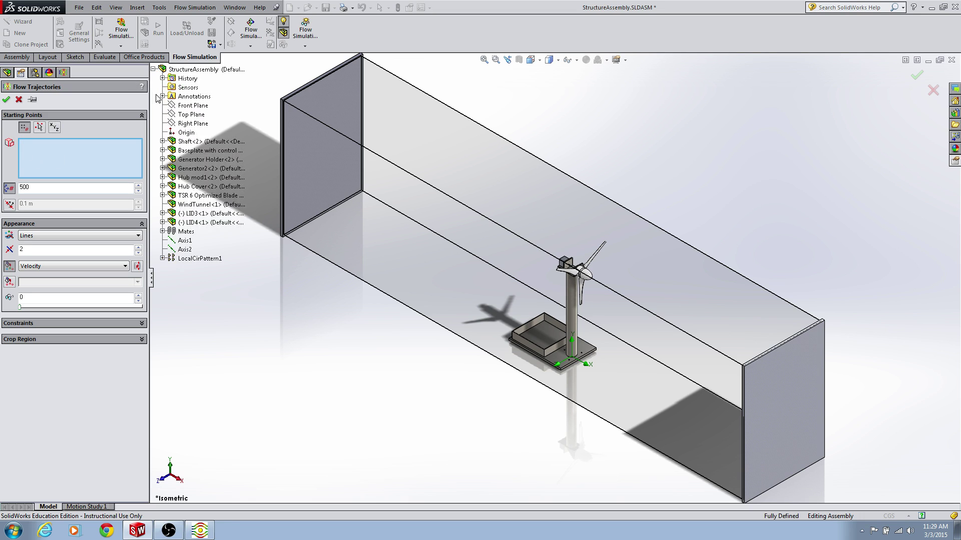
pyautogui.click(246, 143)
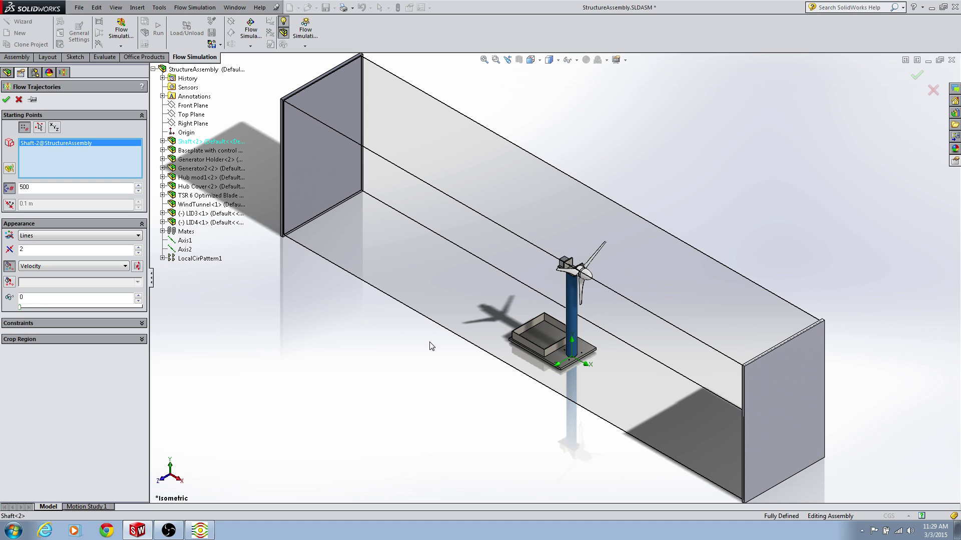
pyautogui.click(208, 150)
pyautogui.click(208, 160)
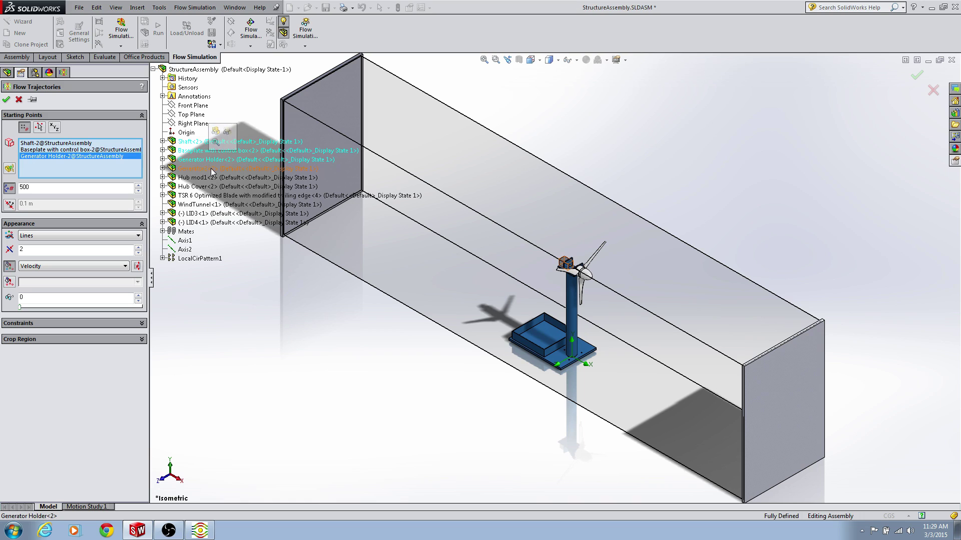
pyautogui.click(211, 168)
pyautogui.click(209, 177)
pyautogui.click(208, 186)
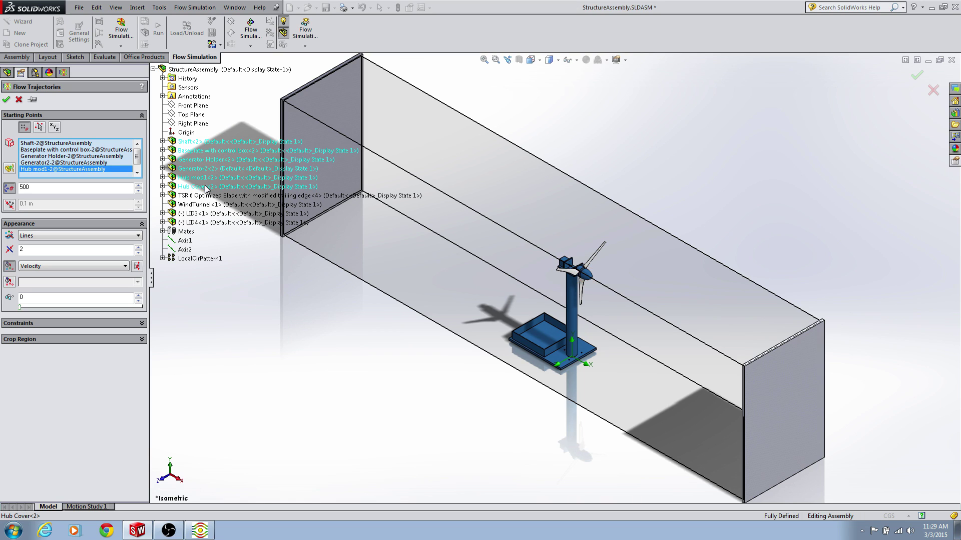
# Step: Add the TSR 6 Optimized Blade and its two LocalCirPattern1 copies to the starting points and create the flow trajectories
pyautogui.click(211, 196)
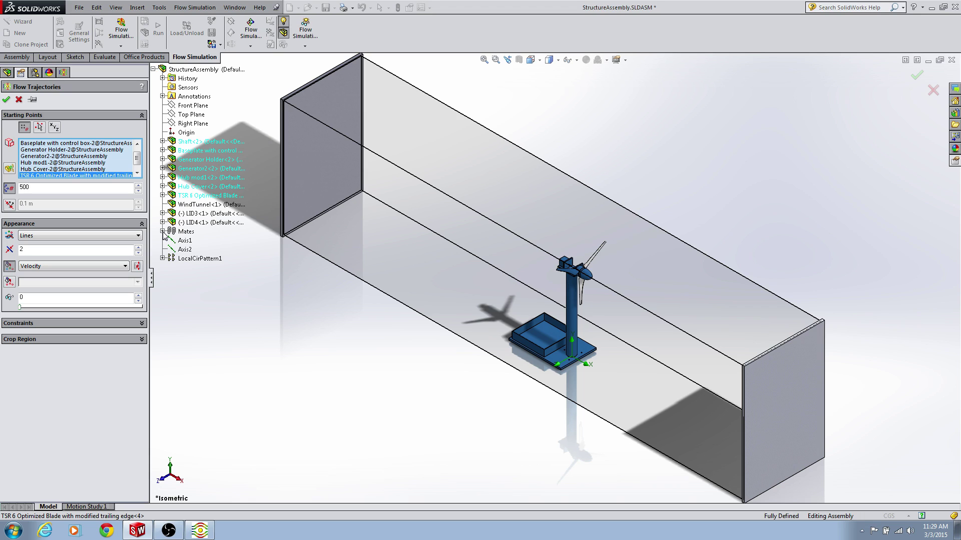
pyautogui.click(163, 258)
pyautogui.click(215, 268)
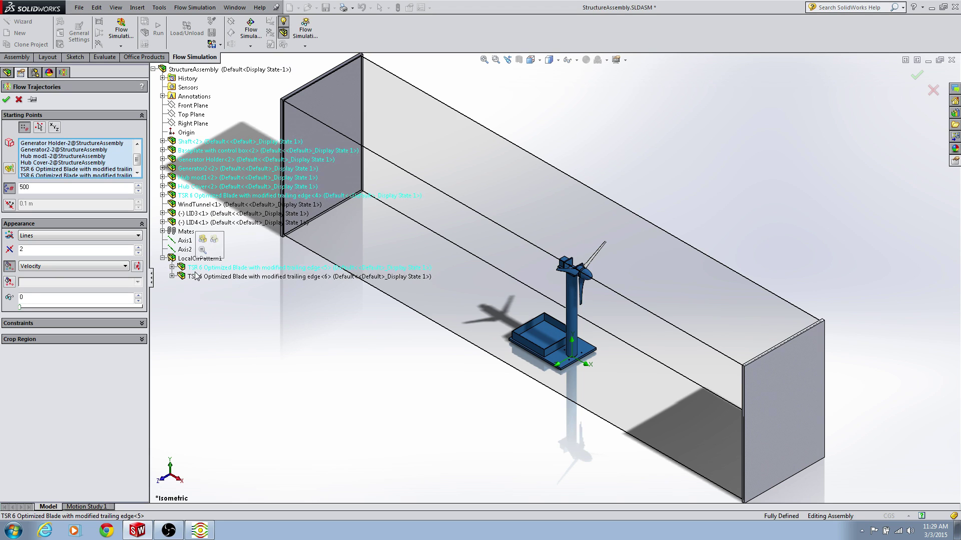
pyautogui.click(215, 277)
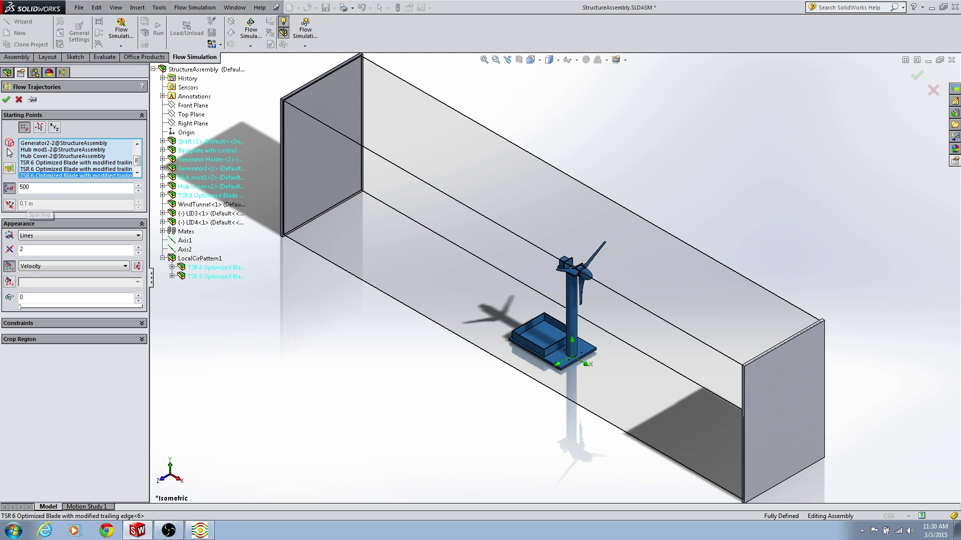
pyautogui.click(5, 100)
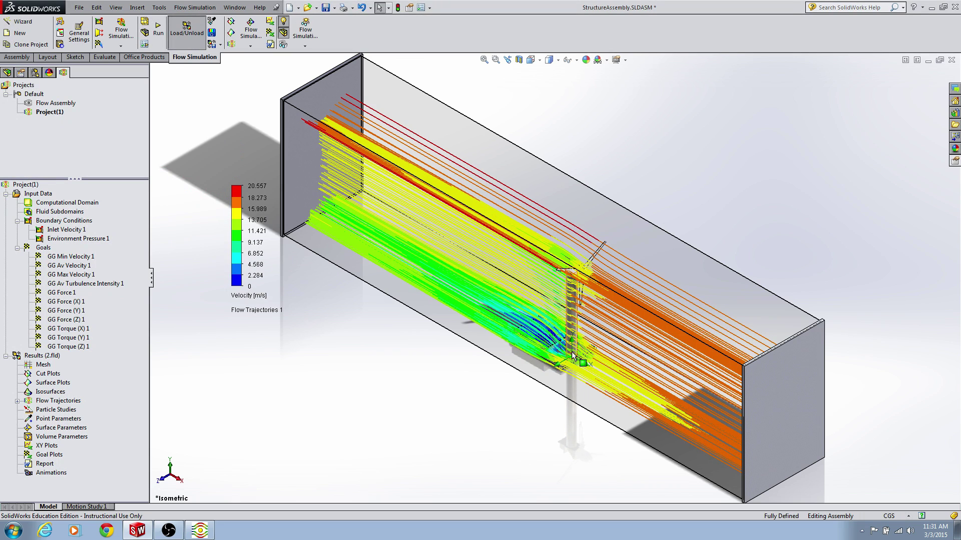
# Step: Move the velocity colour legend close to the coordinate triad, clear of the trajectories around the baseplate's control box
pyautogui.scroll(-5, 557, 359)
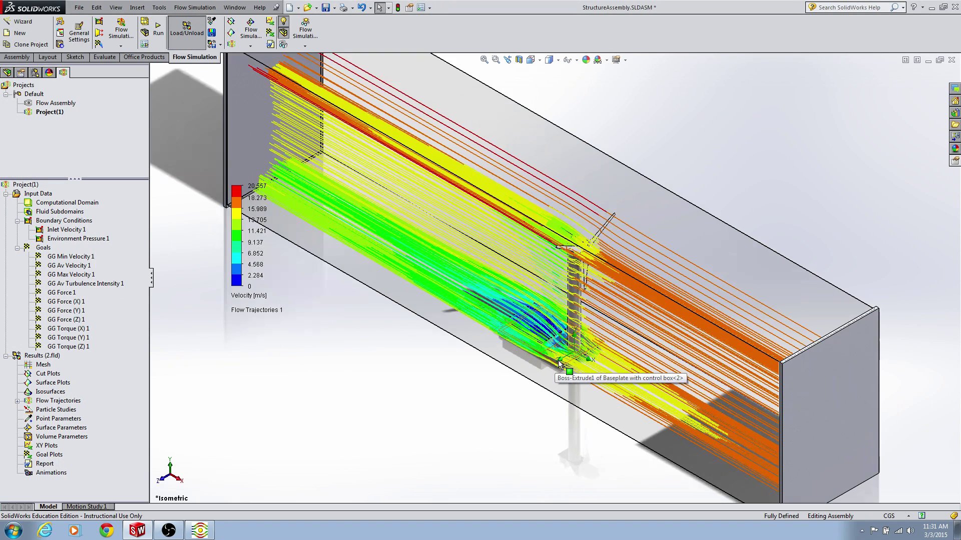
pyautogui.scroll(-4, 559, 325)
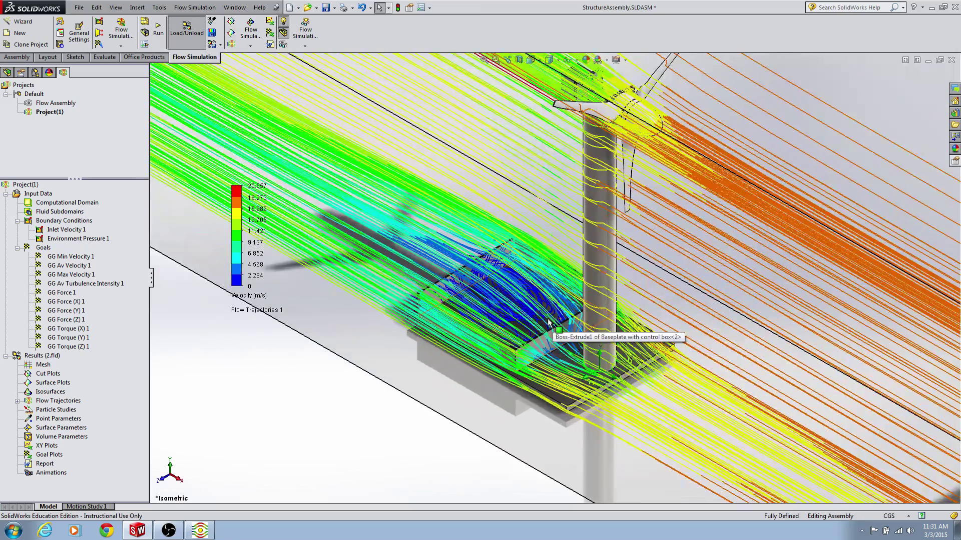
pyautogui.scroll(-2, 544, 322)
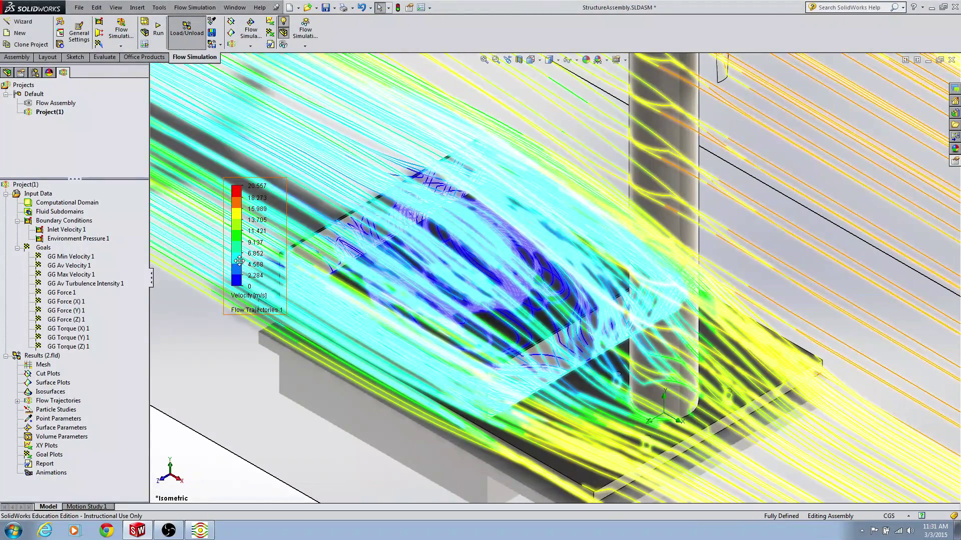
pyautogui.moveTo(239, 264); pyautogui.dragTo(203, 412)
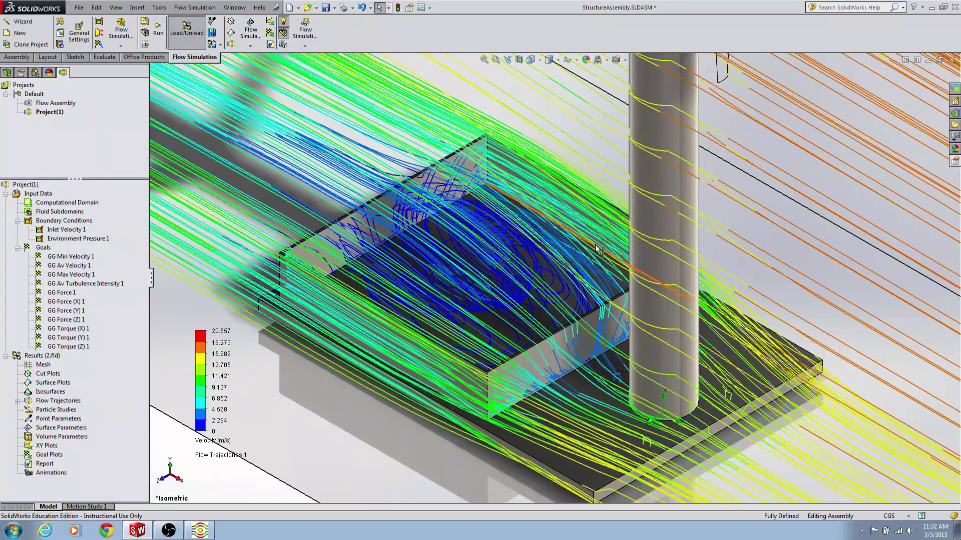
# Step: Examine the velocity trajectories around the turbine blades, hub and generator in isometric view
pyautogui.scroll(3, 692, 233)
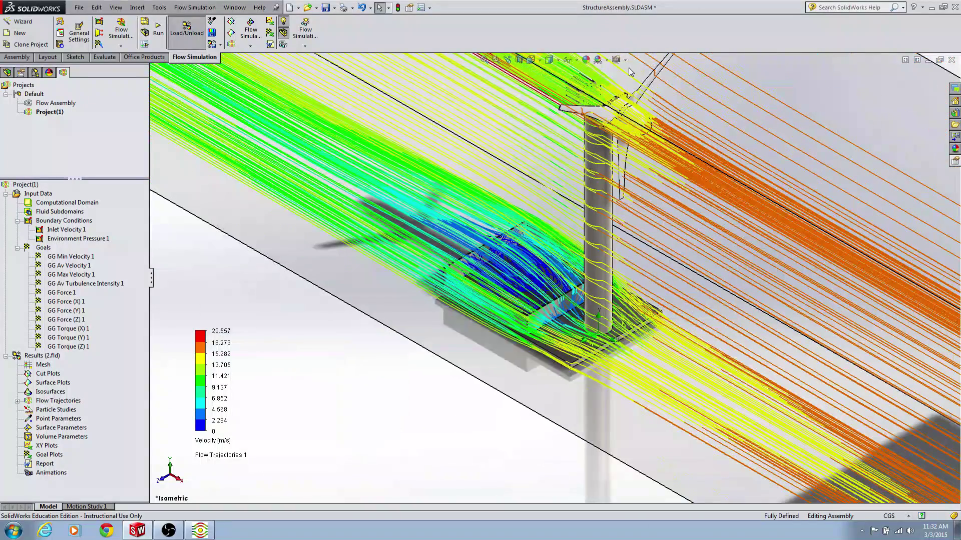
pyautogui.scroll(2, 631, 74)
pyautogui.scroll(-3, 620, 115)
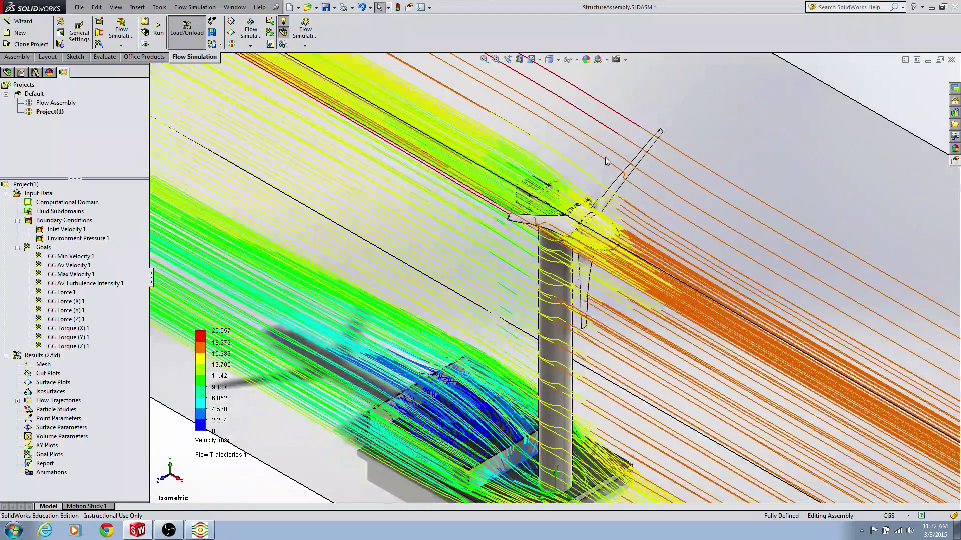
pyautogui.scroll(-3, 585, 260)
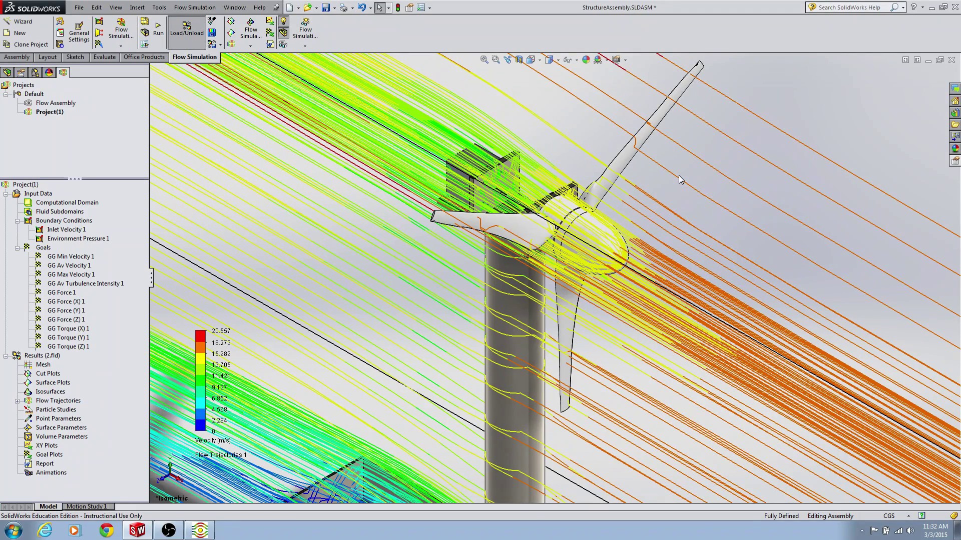
pyautogui.scroll(-2, 640, 284)
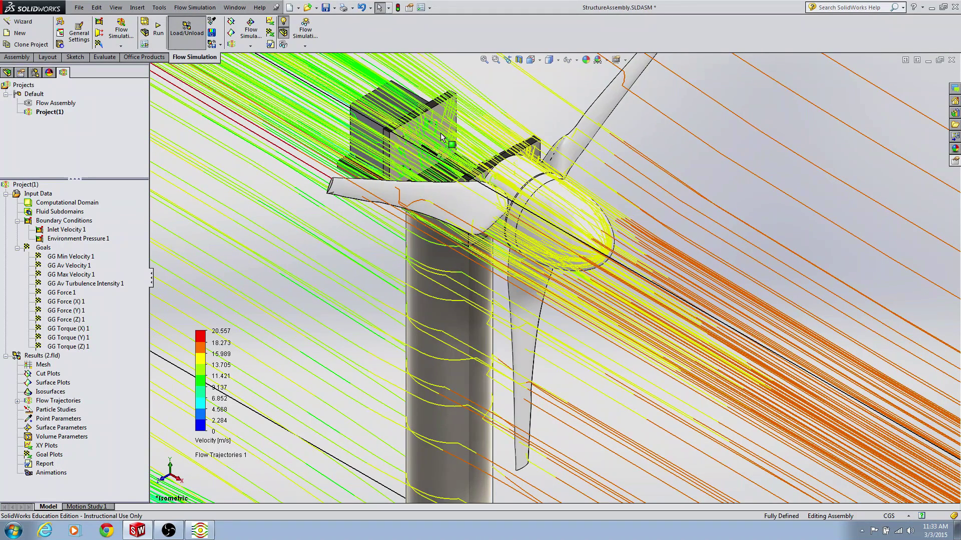
# Step: Show the model in front view and examine the flow across the blades, shaft and control box
pyautogui.click(540, 61)
pyautogui.click(542, 94)
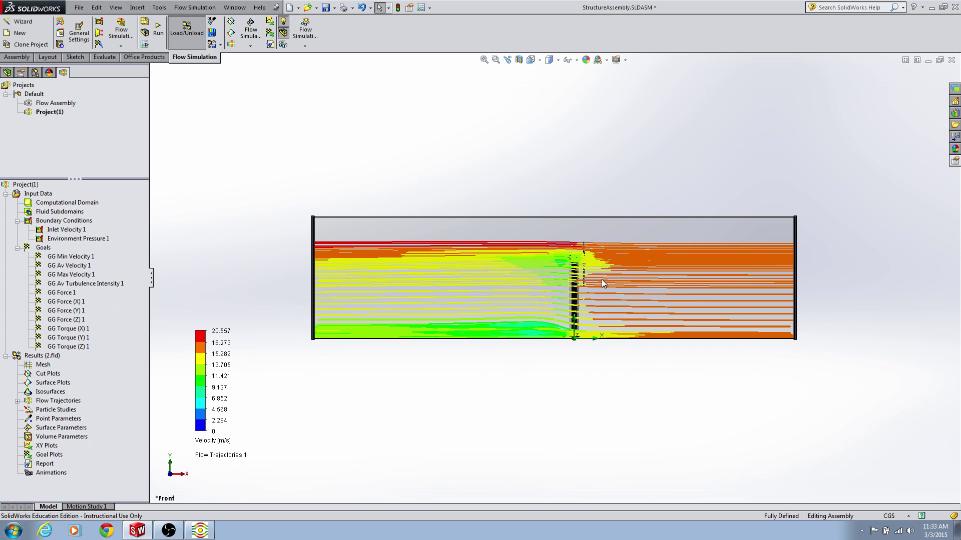
pyautogui.scroll(-5, 601, 282)
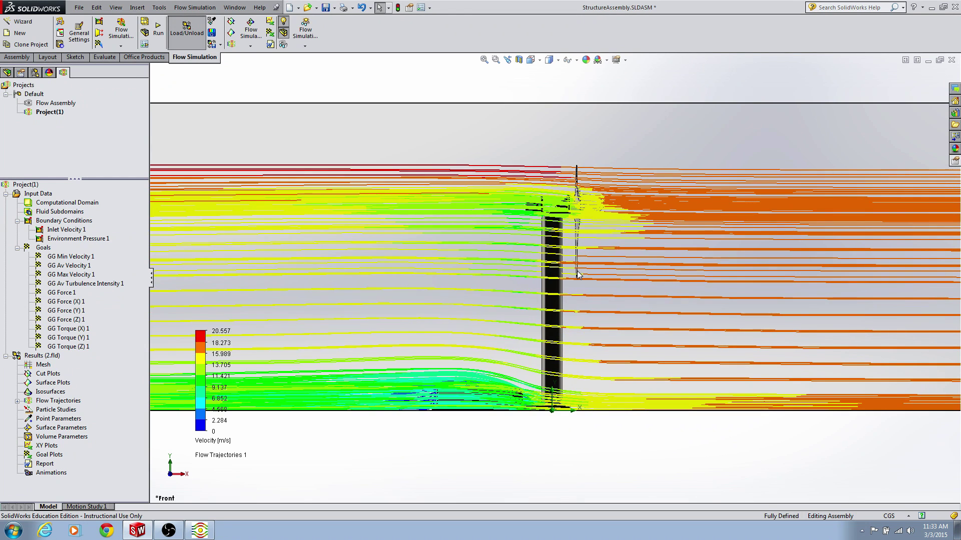
pyautogui.scroll(-1, 578, 275)
pyautogui.scroll(-1, 336, 373)
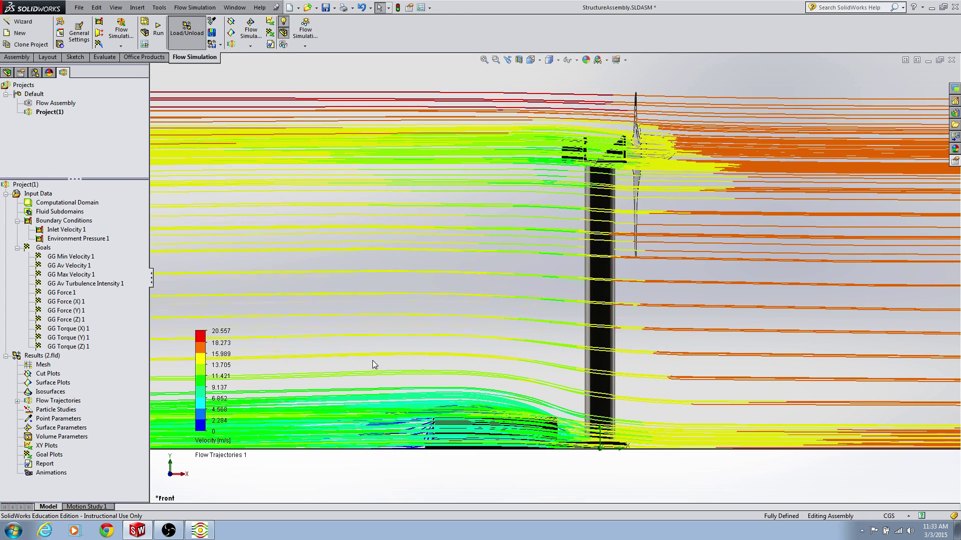
pyautogui.scroll(-1, 375, 358)
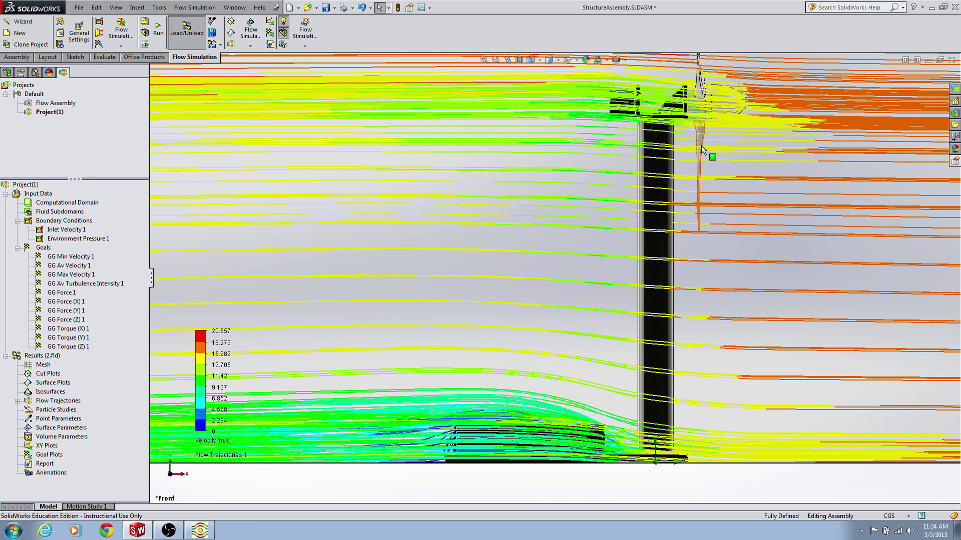
pyautogui.scroll(1, 727, 207)
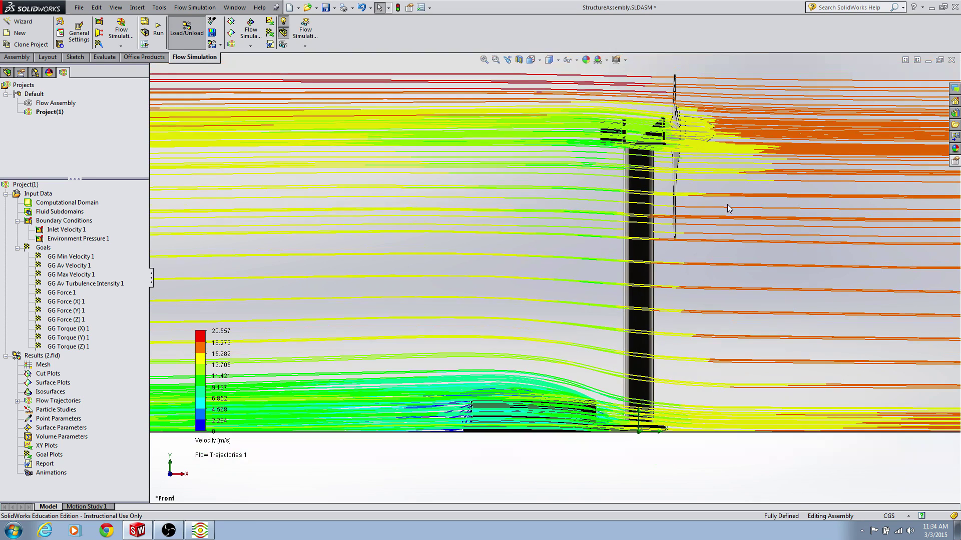
pyautogui.scroll(2, 717, 235)
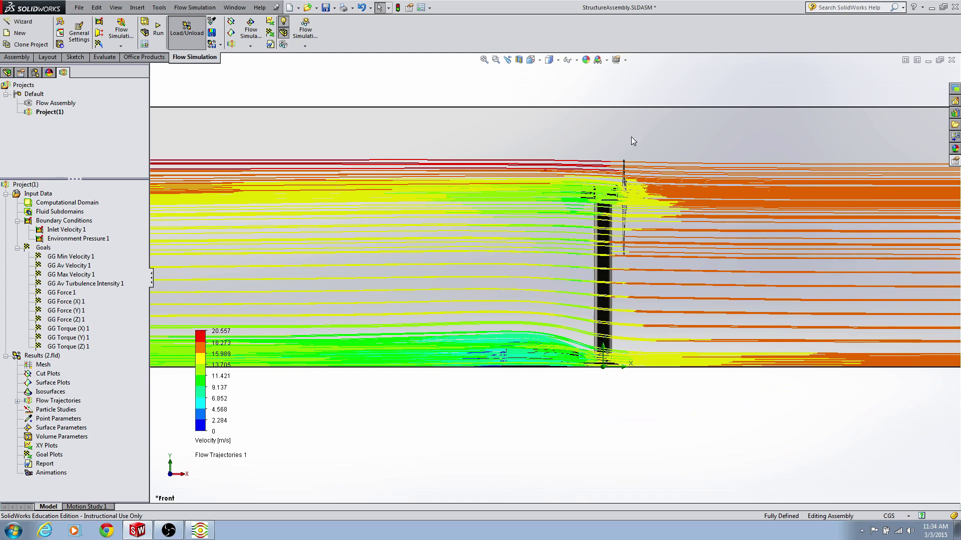
# Step: Show the model in top view and examine the trajectories over the baseplate, control box and rotor
pyautogui.click(536, 62)
pyautogui.click(543, 85)
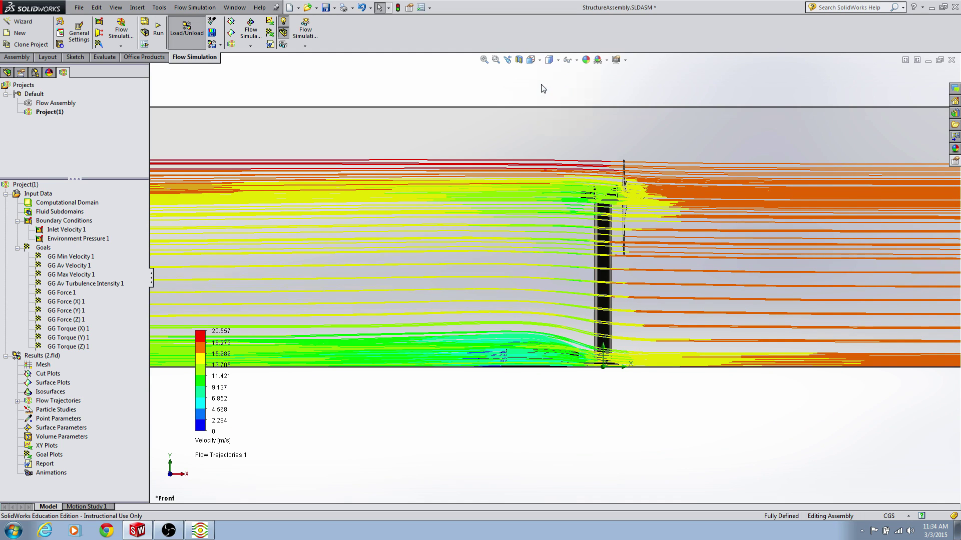
pyautogui.scroll(-4, 529, 254)
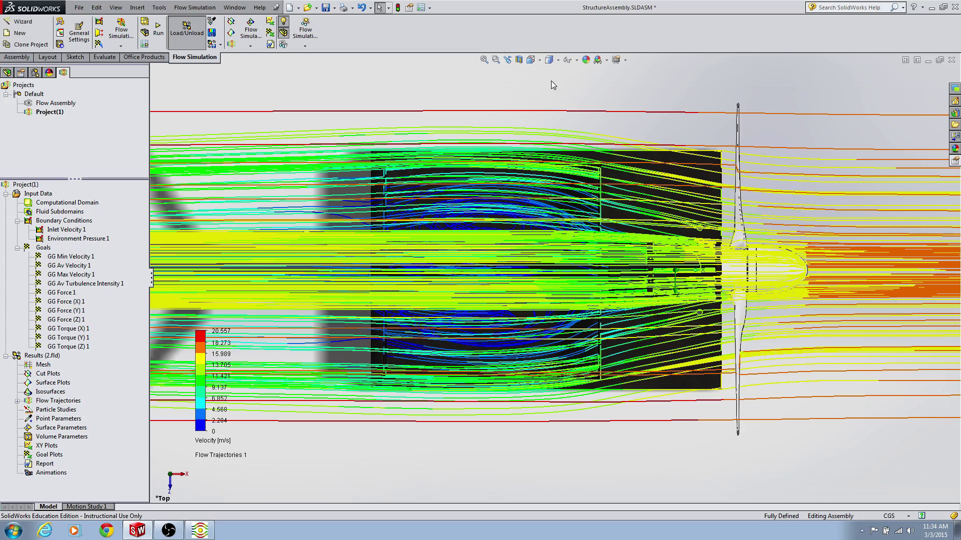
# Step: Return to isometric view and inspect the flow around the shaft base and control box up close
pyautogui.click(532, 60)
pyautogui.click(579, 85)
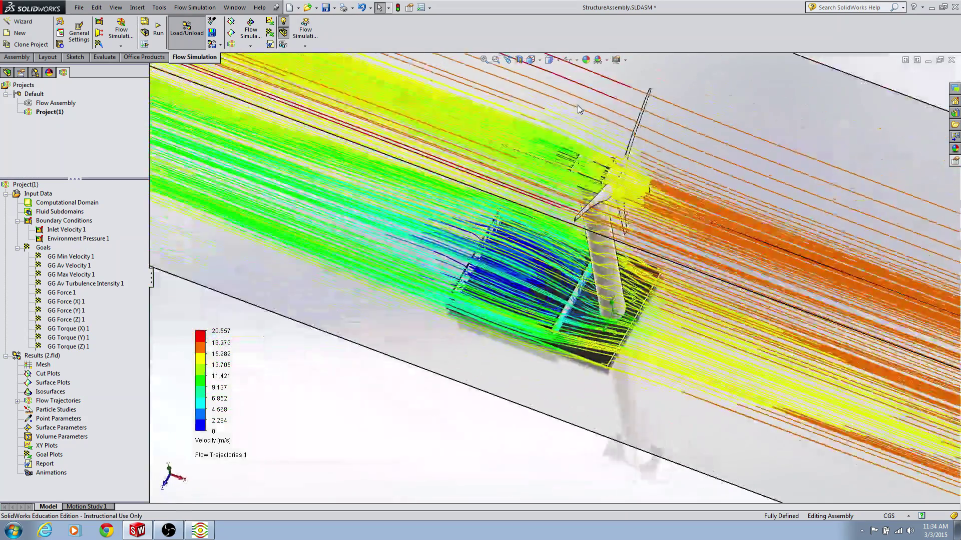
pyautogui.scroll(-5, 550, 310)
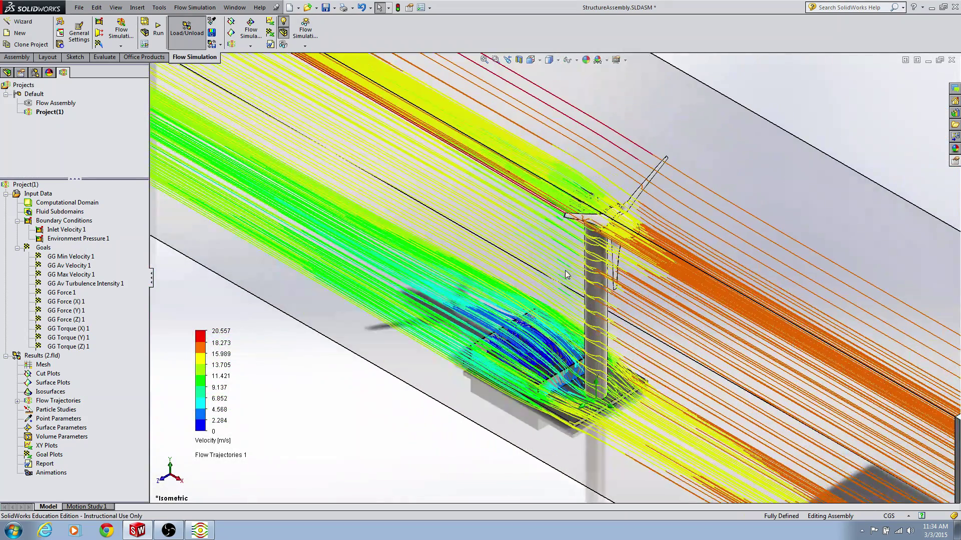
pyautogui.scroll(-3, 589, 367)
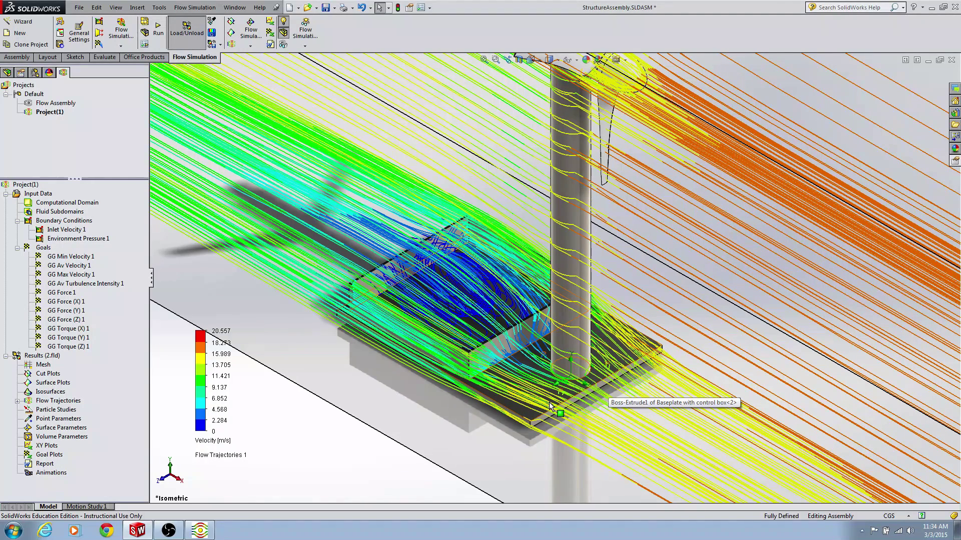
pyautogui.scroll(3, 550, 405)
pyautogui.rightClick(50, 454)
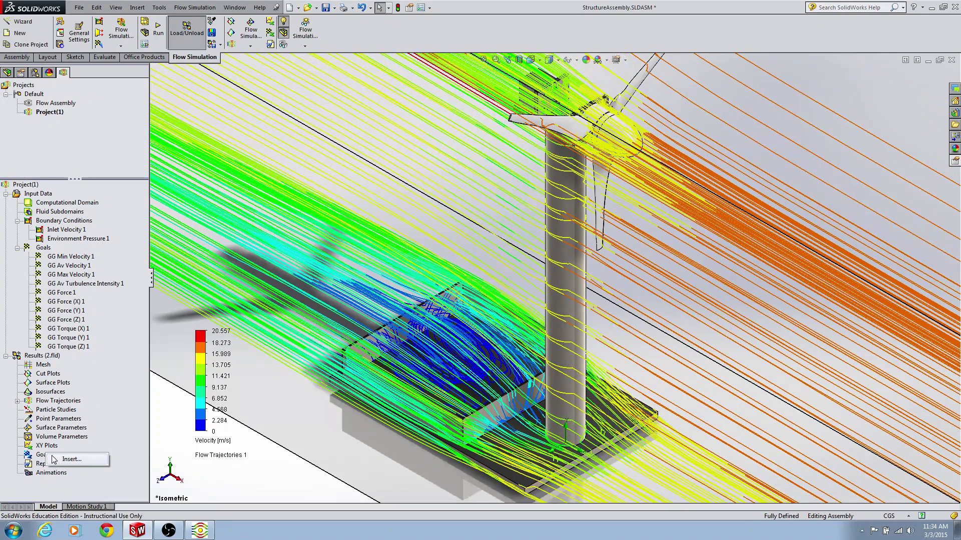
pyautogui.click(59, 460)
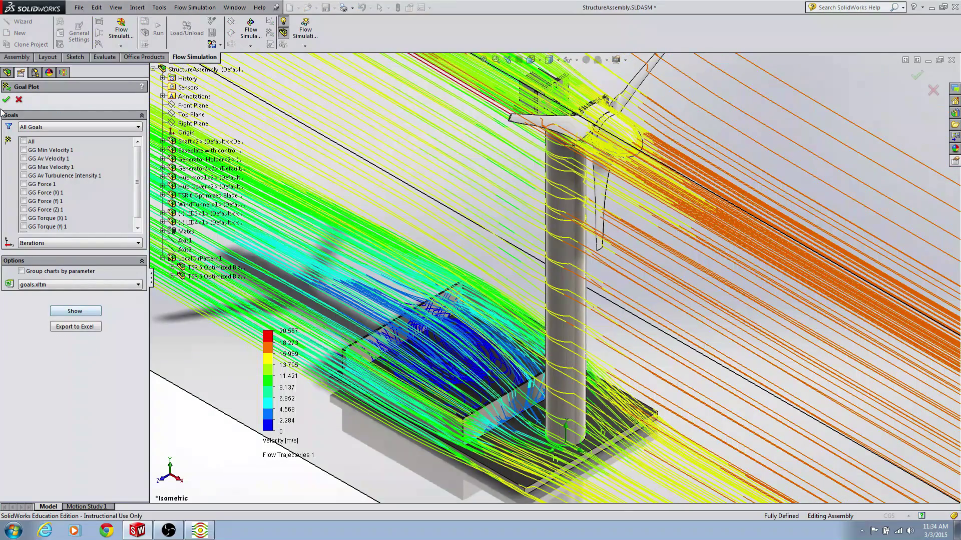
pyautogui.click(18, 100)
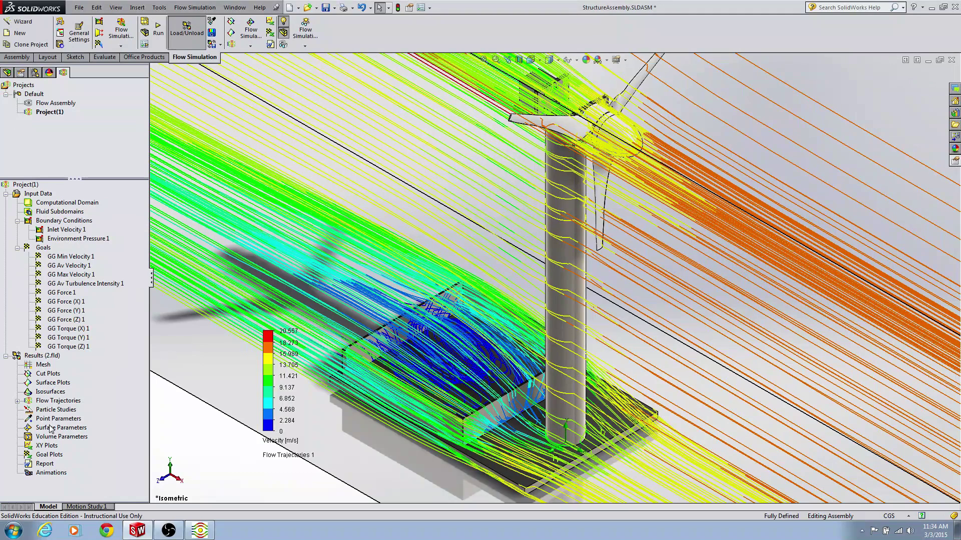
# Step: Insert a goal plot of all goals, show its results table and enlarge the table area
pyautogui.doubleClick(50, 455)
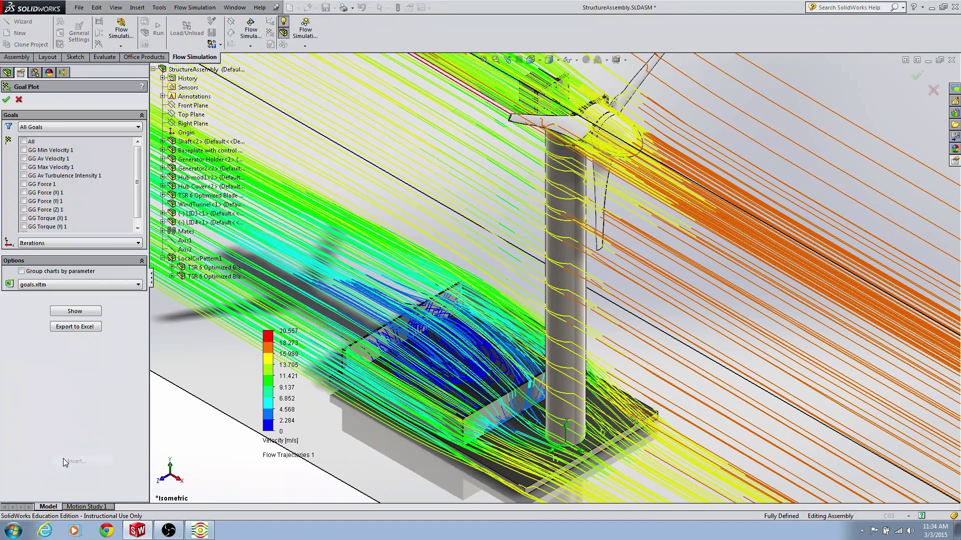
pyautogui.click(23, 142)
pyautogui.click(76, 313)
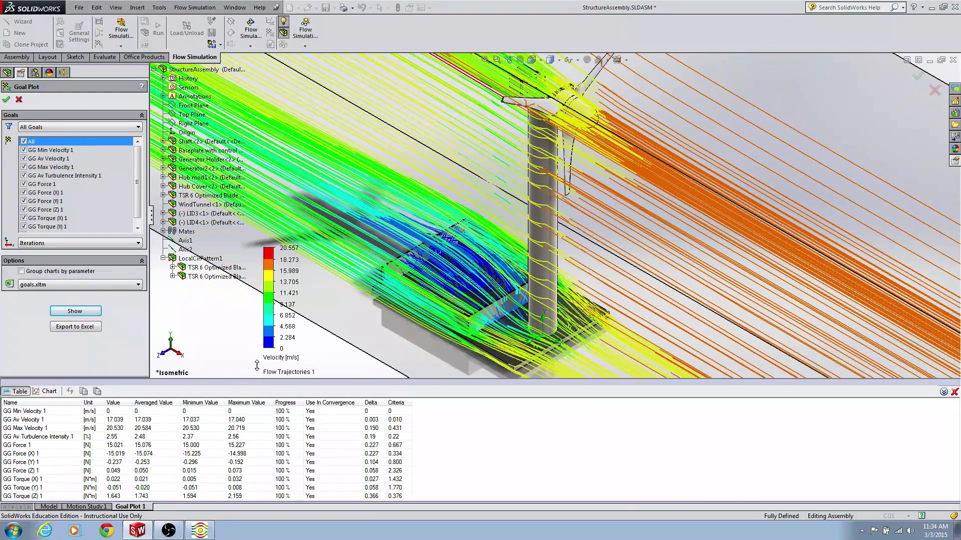
pyautogui.moveTo(260, 316); pyautogui.dragTo(262, 350)
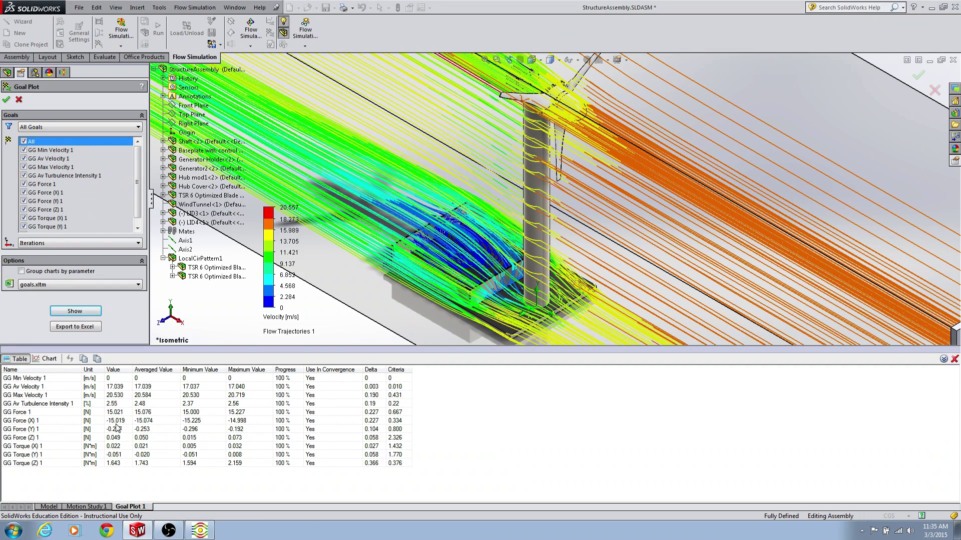
# Step: Examine the goal table rows for the total force, the X, Y and Z forces, and the X, Y and Z torques
pyautogui.click(34, 413)
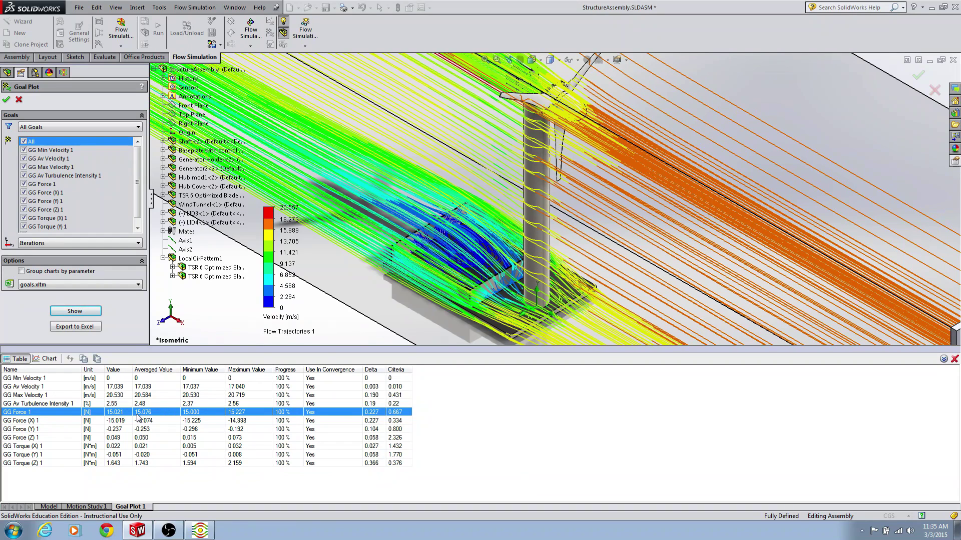
pyautogui.click(104, 421)
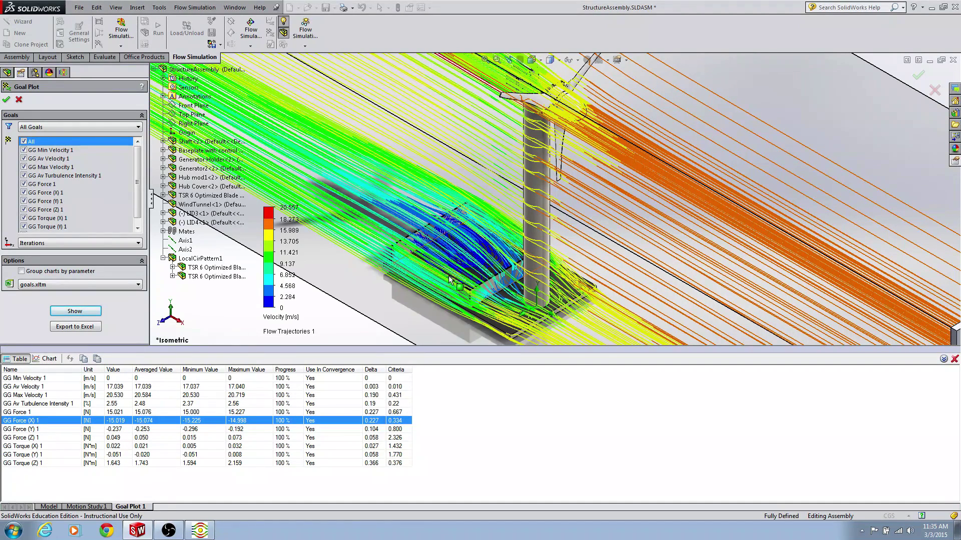
pyautogui.click(196, 429)
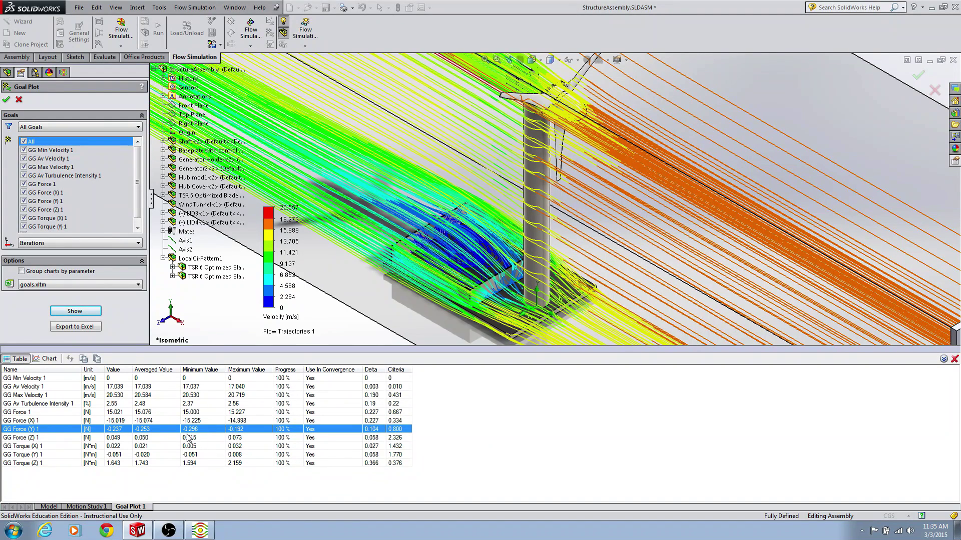
pyautogui.click(189, 438)
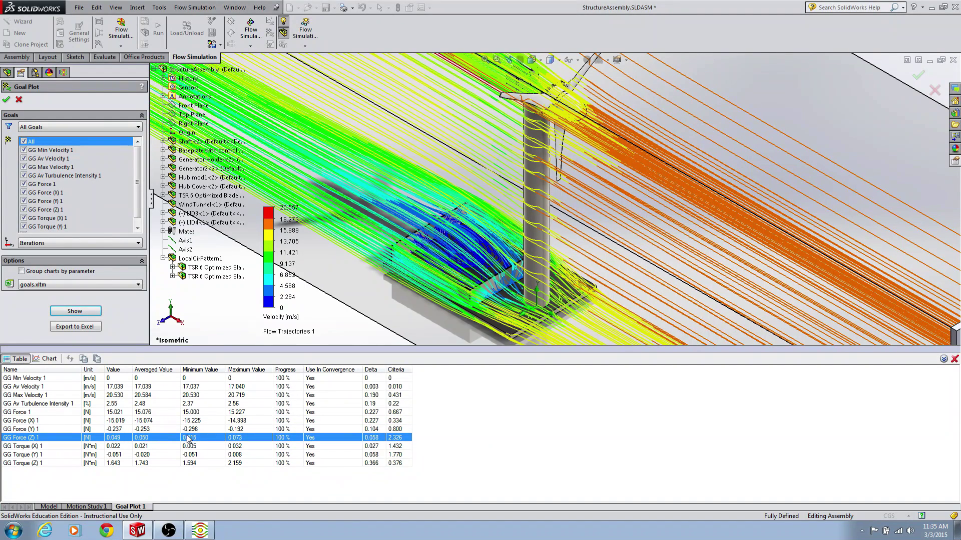
pyautogui.click(145, 448)
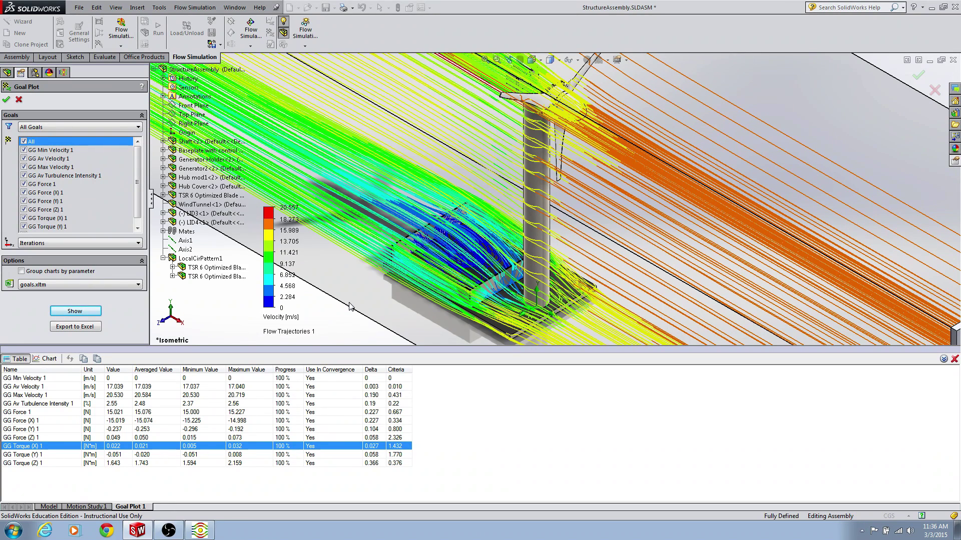
pyautogui.click(45, 456)
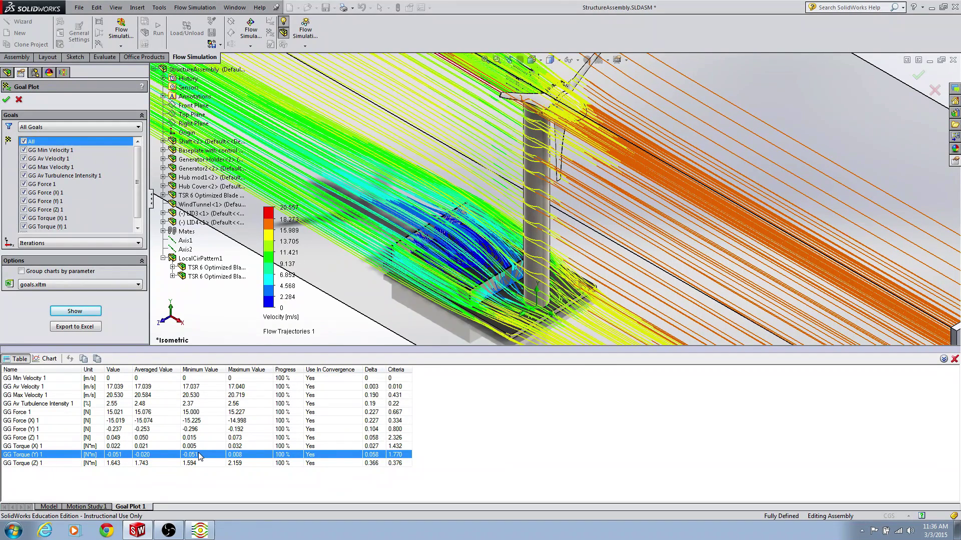
pyautogui.click(155, 464)
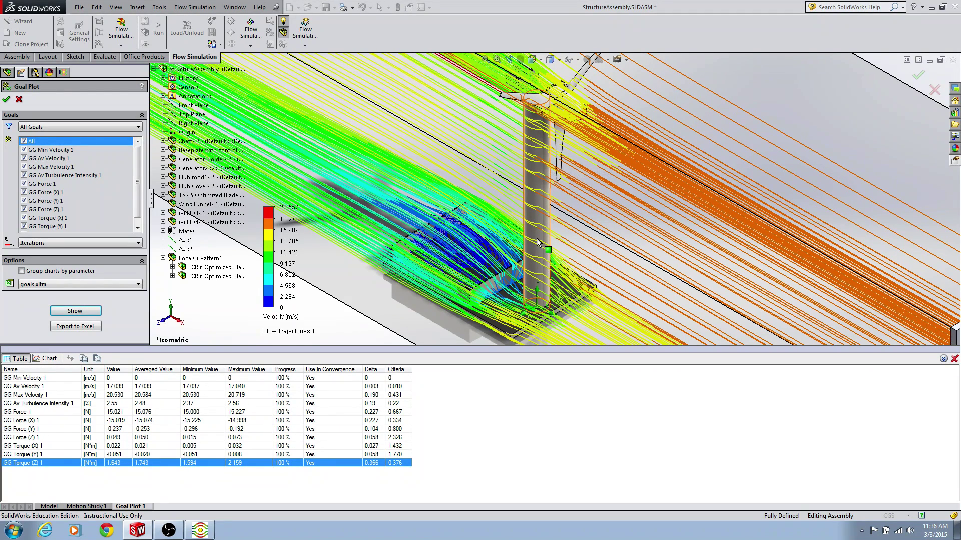
# Step: Show the goals as charts over iterations and examine the convergence curves from average velocity through to torque X
pyautogui.click(46, 359)
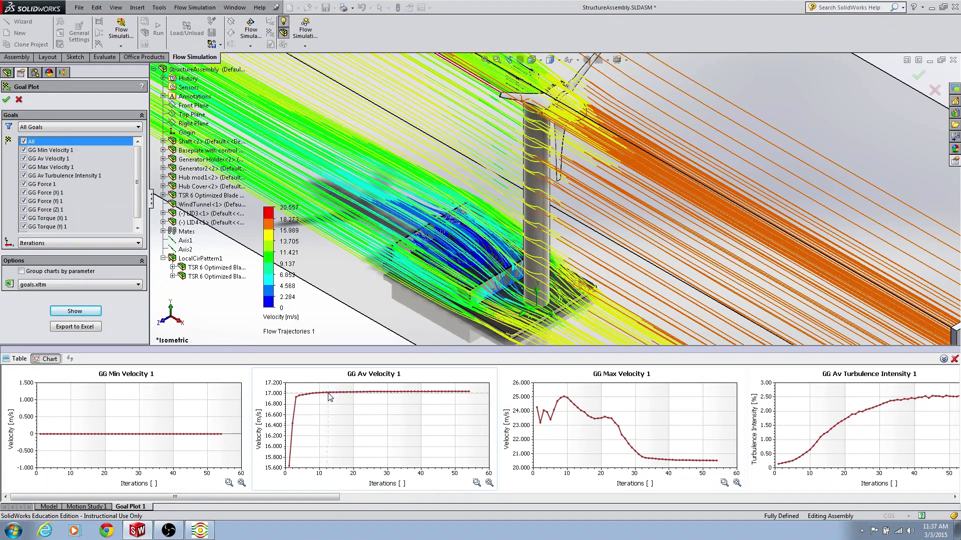
pyautogui.moveTo(348, 395)
pyautogui.moveTo(469, 394)
pyautogui.moveTo(319, 497); pyautogui.dragTo(760, 501)
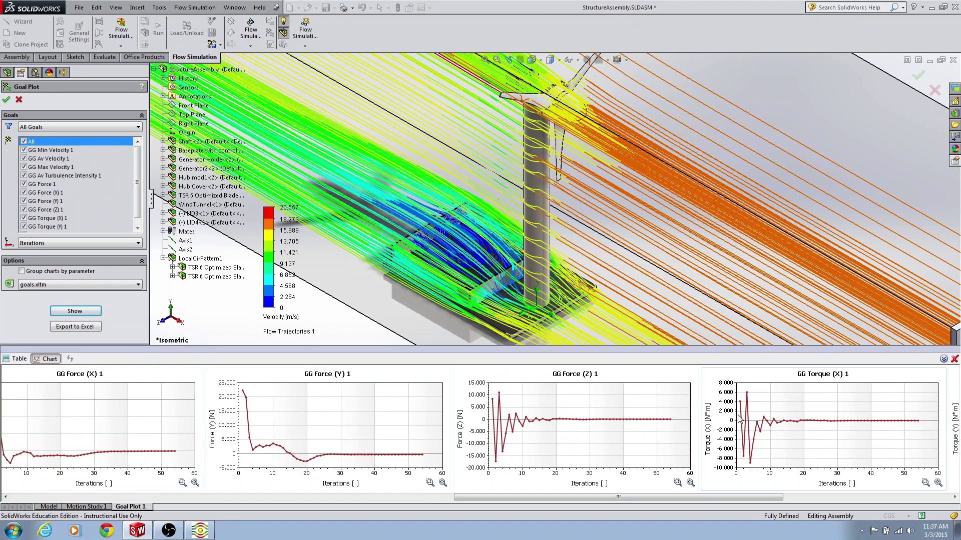
pyautogui.moveTo(714, 500); pyautogui.dragTo(742, 499)
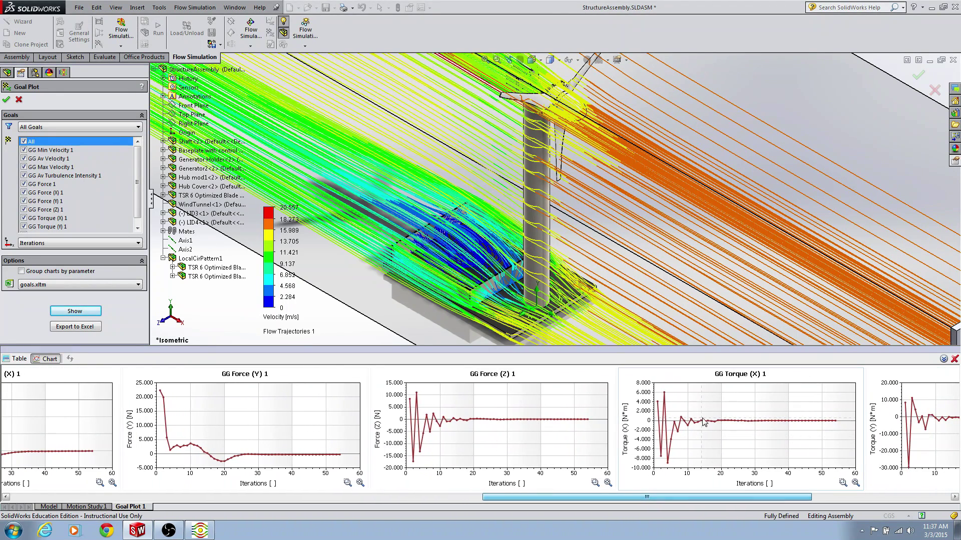
pyautogui.moveTo(729, 425)
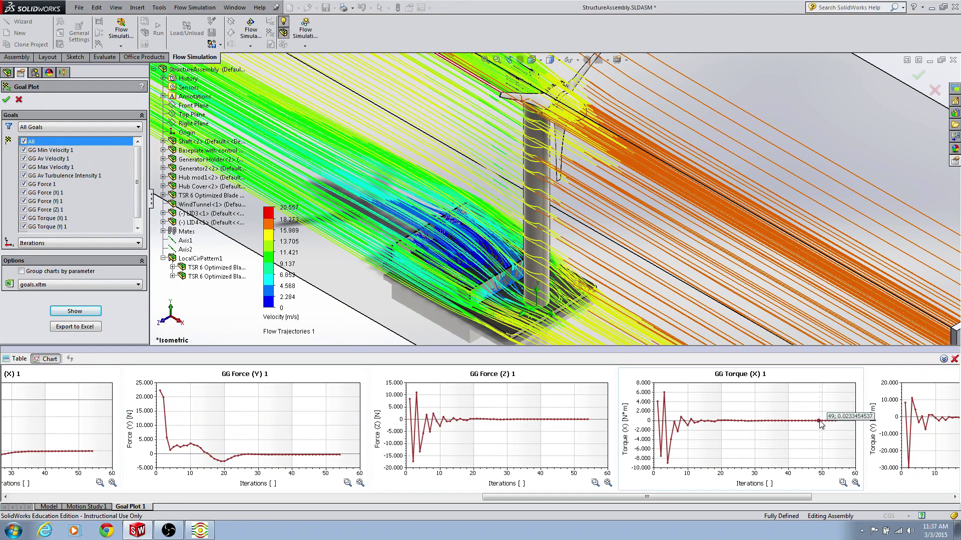
pyautogui.moveTo(826, 423)
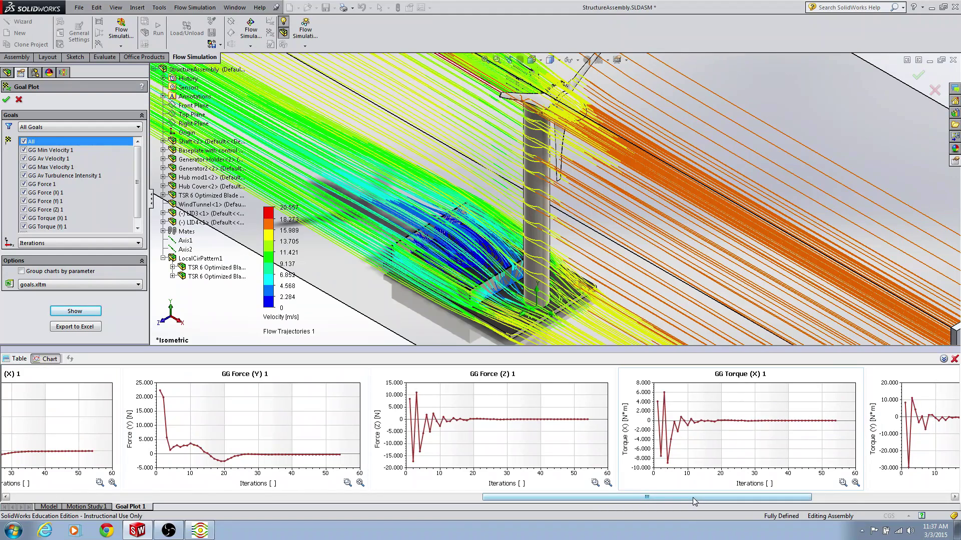
pyautogui.hscroll(1, 695, 498)
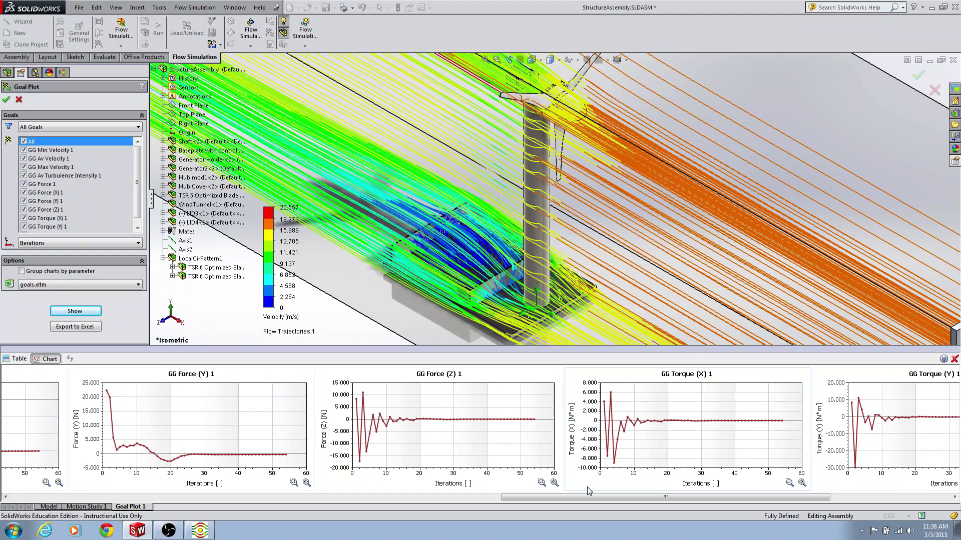
# Step: Examine the average turbulence intensity and total force charts, and close the goal plot without keeping it
pyautogui.moveTo(591, 496); pyautogui.dragTo(248, 498)
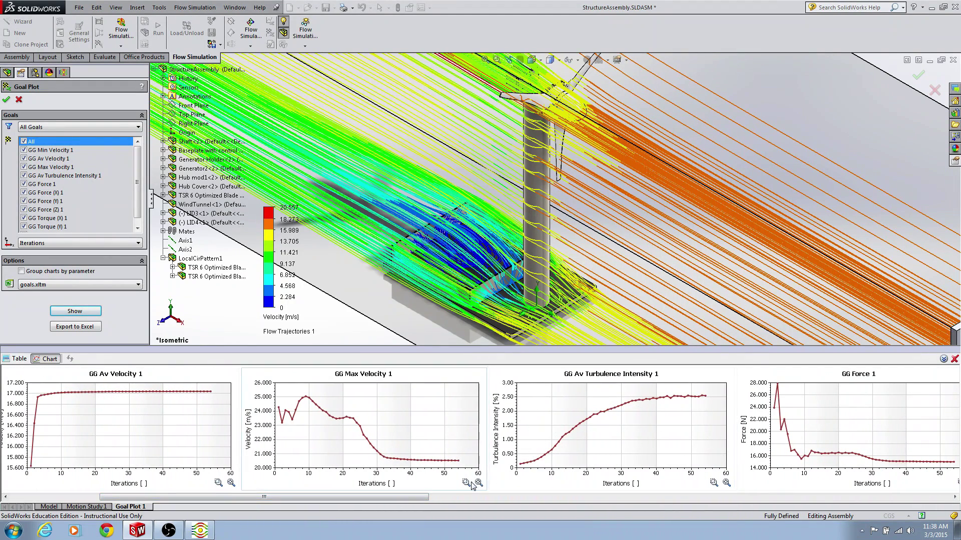
pyautogui.moveTo(421, 499); pyautogui.dragTo(453, 502)
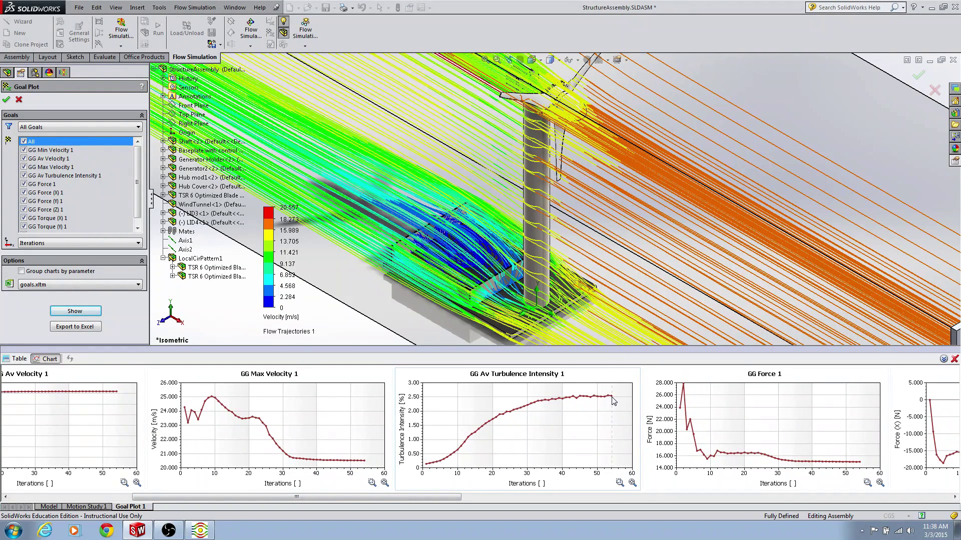
pyautogui.moveTo(611, 398)
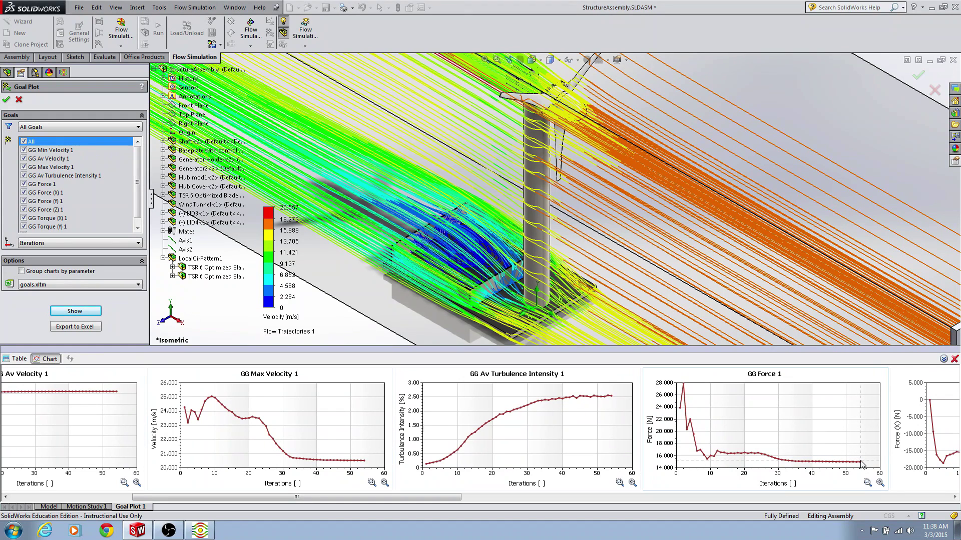
pyautogui.moveTo(861, 465)
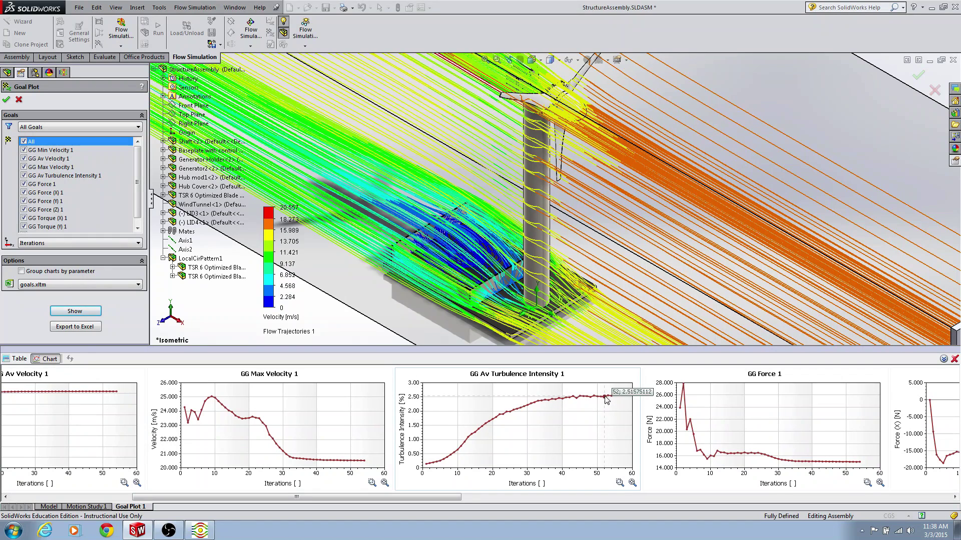
pyautogui.moveTo(400, 497); pyautogui.dragTo(278, 503)
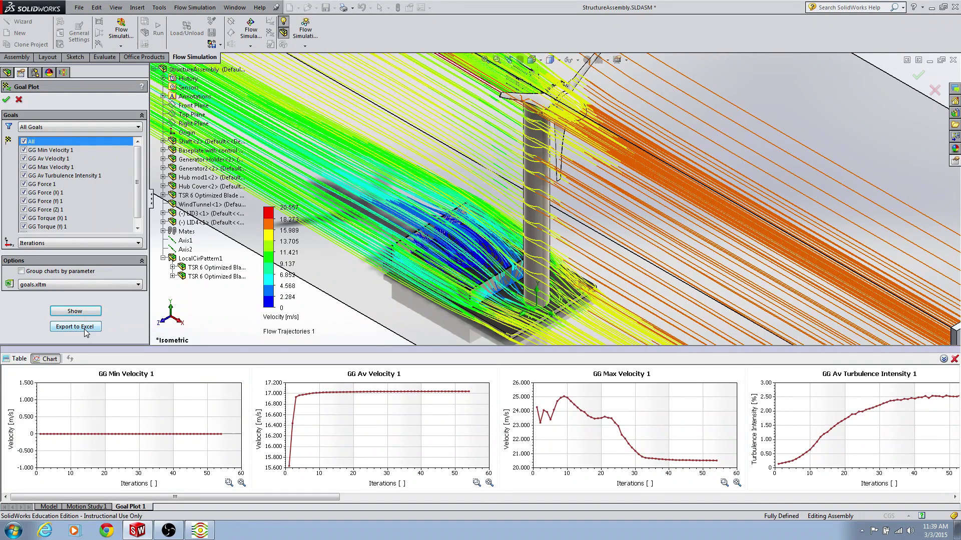
pyautogui.click(25, 358)
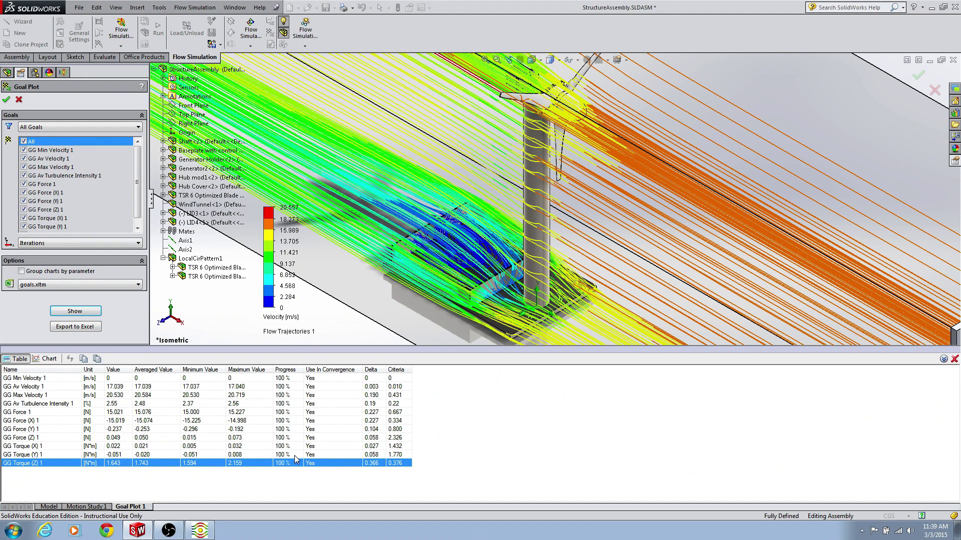
pyautogui.click(18, 99)
# Step: Examine the flow trajectories along the whole wind tunnel and move the velocity legend clear of them
pyautogui.scroll(3, 476, 341)
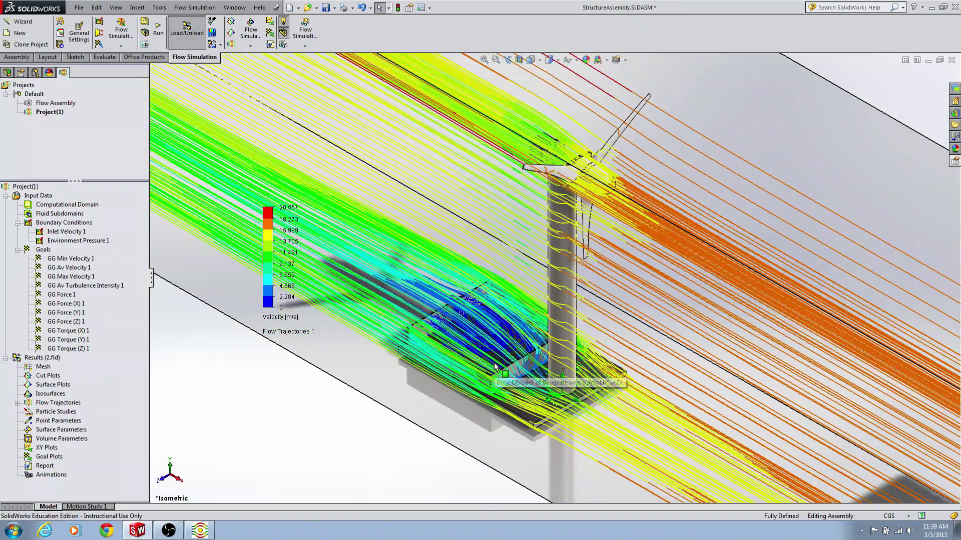
pyautogui.scroll(5, 570, 383)
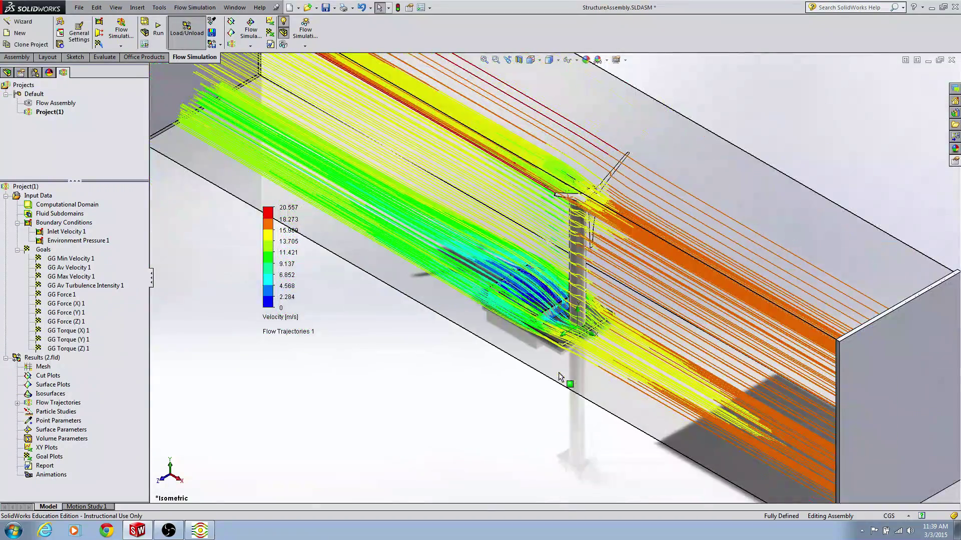
pyautogui.scroll(5, 595, 373)
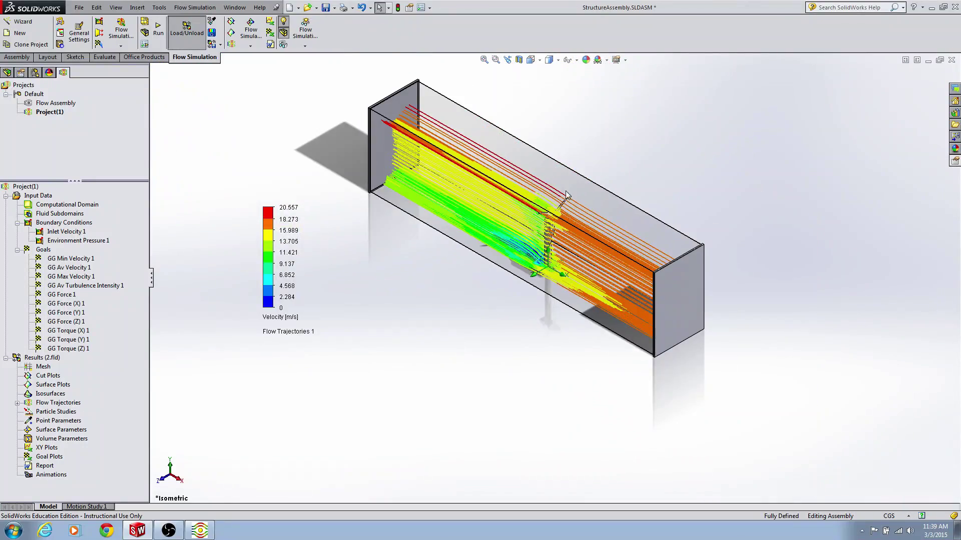
pyautogui.scroll(-5, 553, 322)
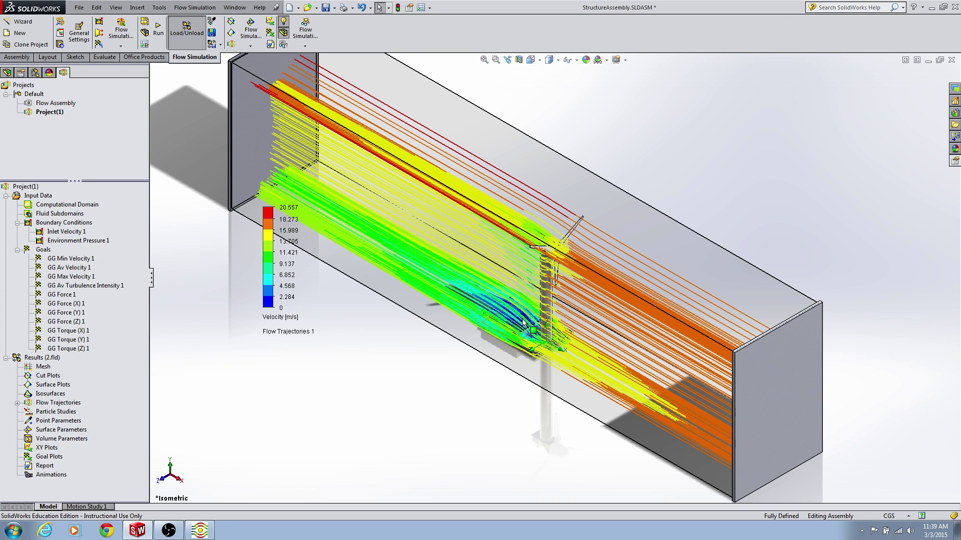
pyautogui.moveTo(269, 261); pyautogui.dragTo(236, 308)
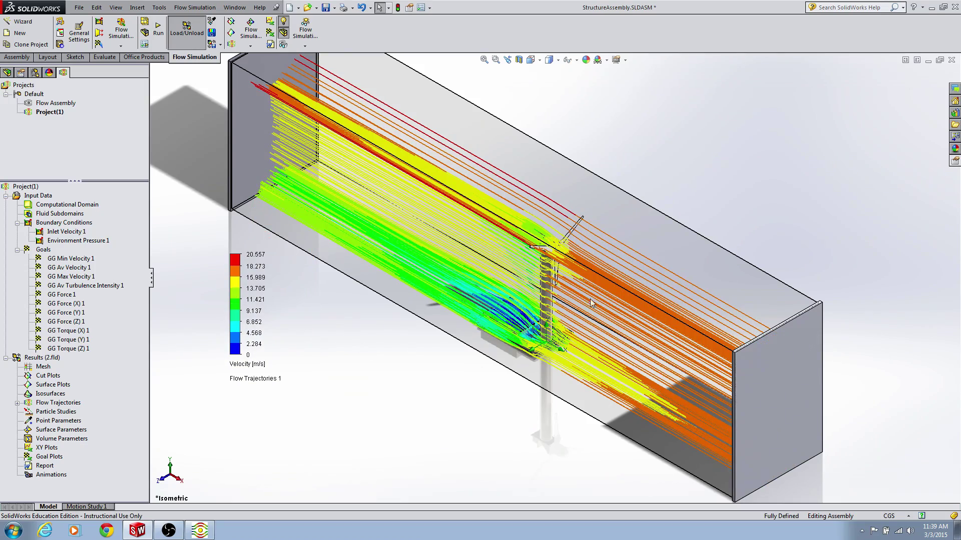
pyautogui.scroll(5, 582, 278)
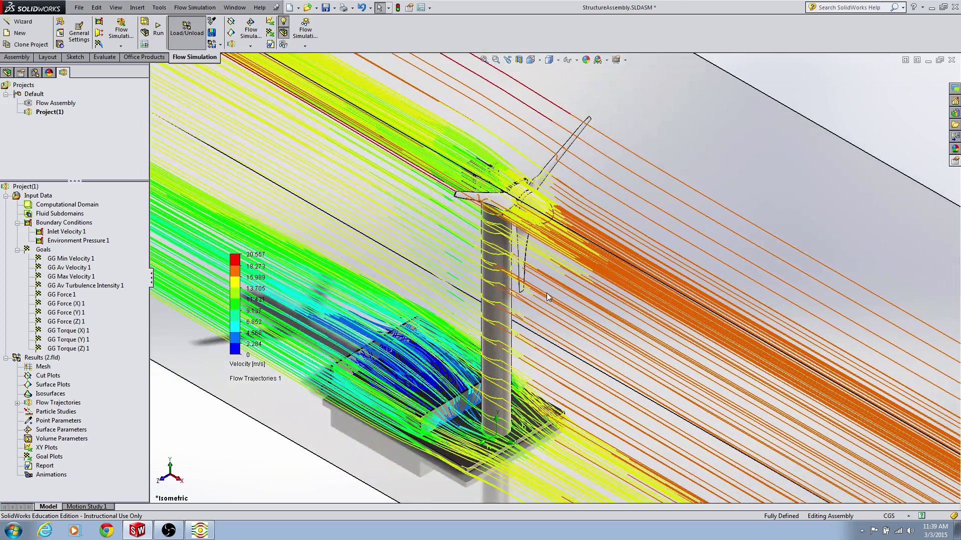